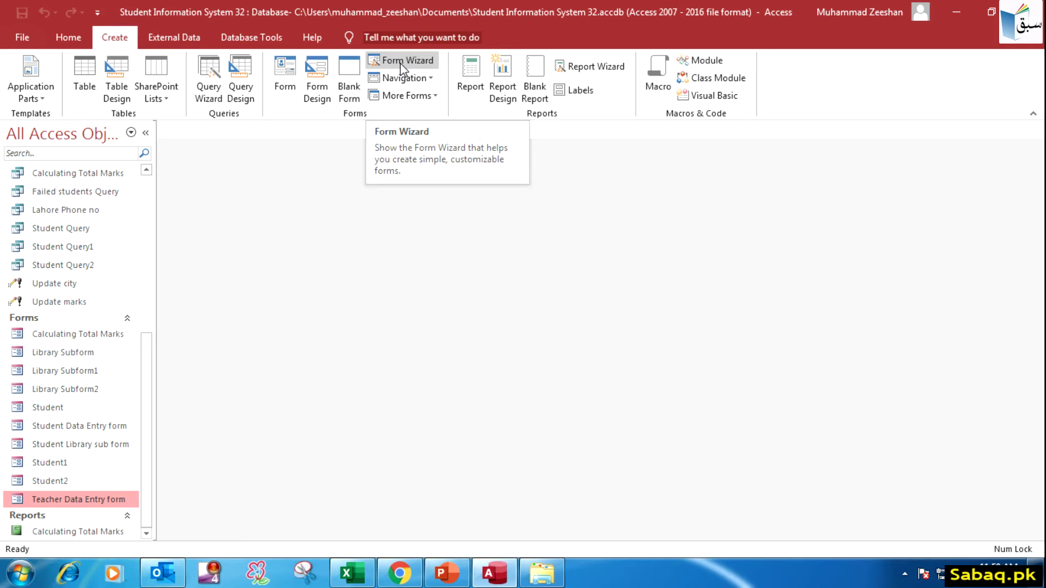
- Start the Form Wizard and choose the Student table as the source of the form's fields
left_click(404, 61)
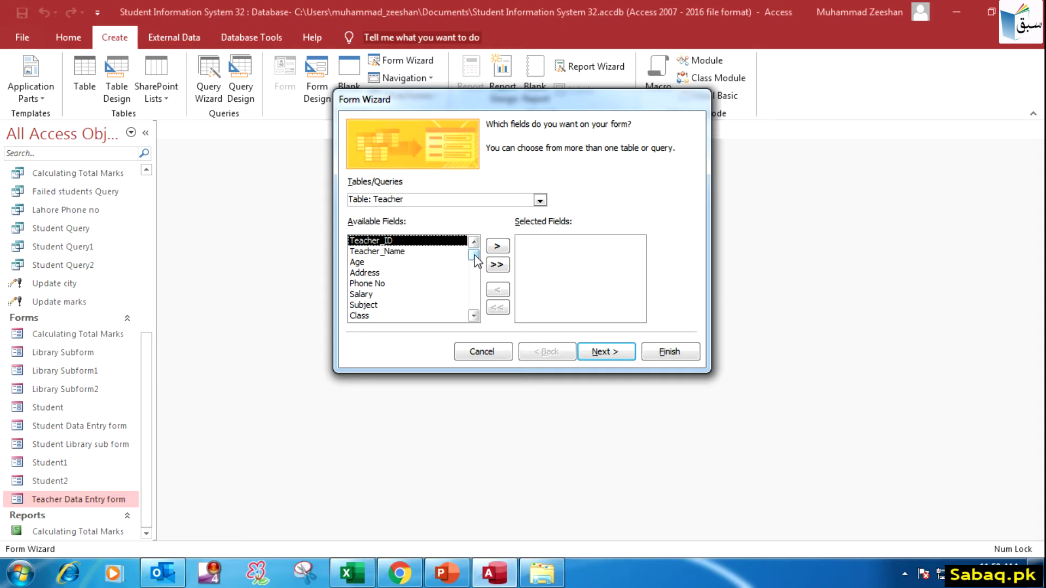
left_click(539, 200)
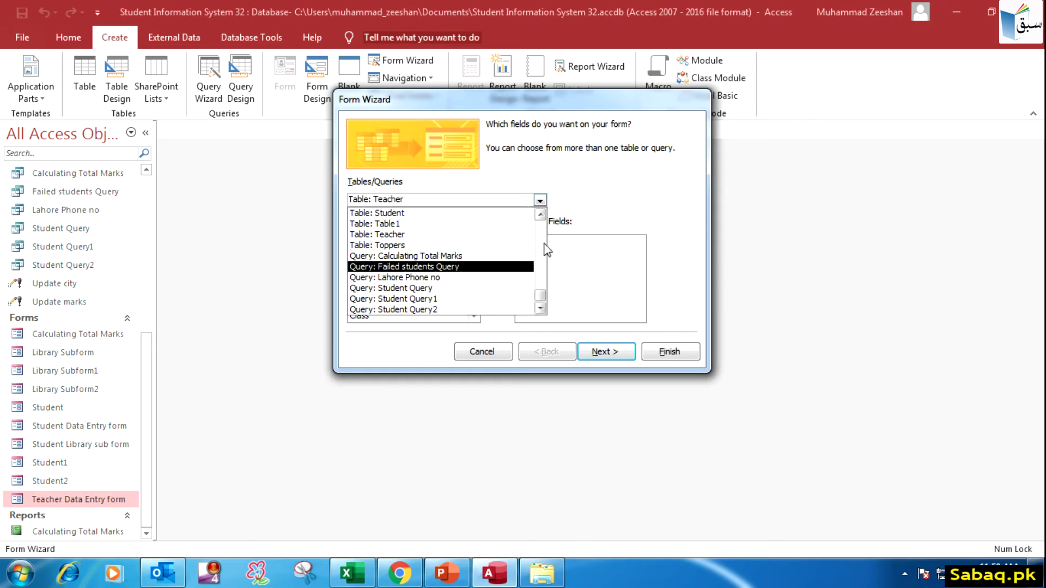
left_click_drag(541, 296, 547, 213)
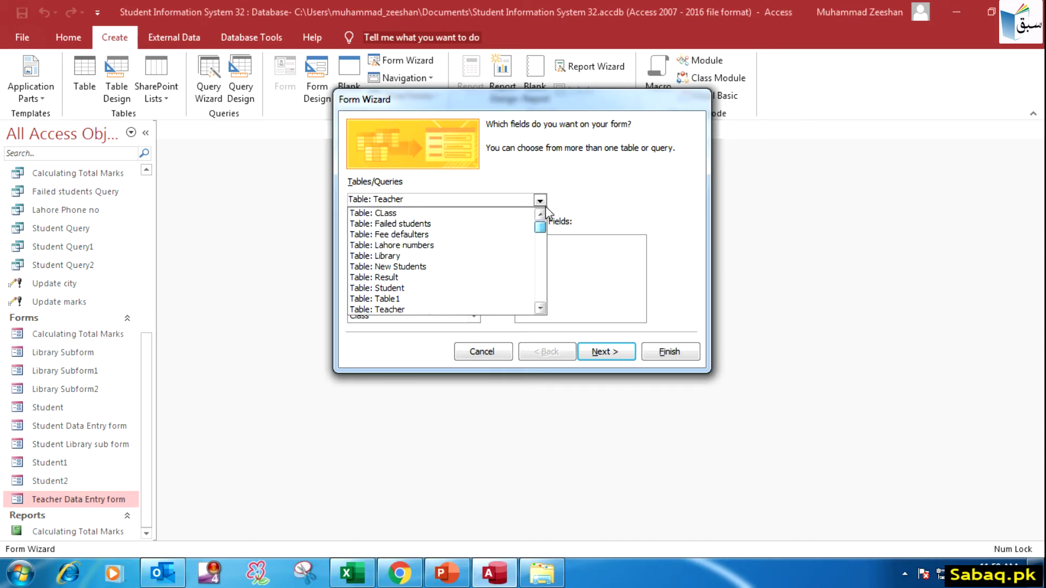
left_click(545, 205)
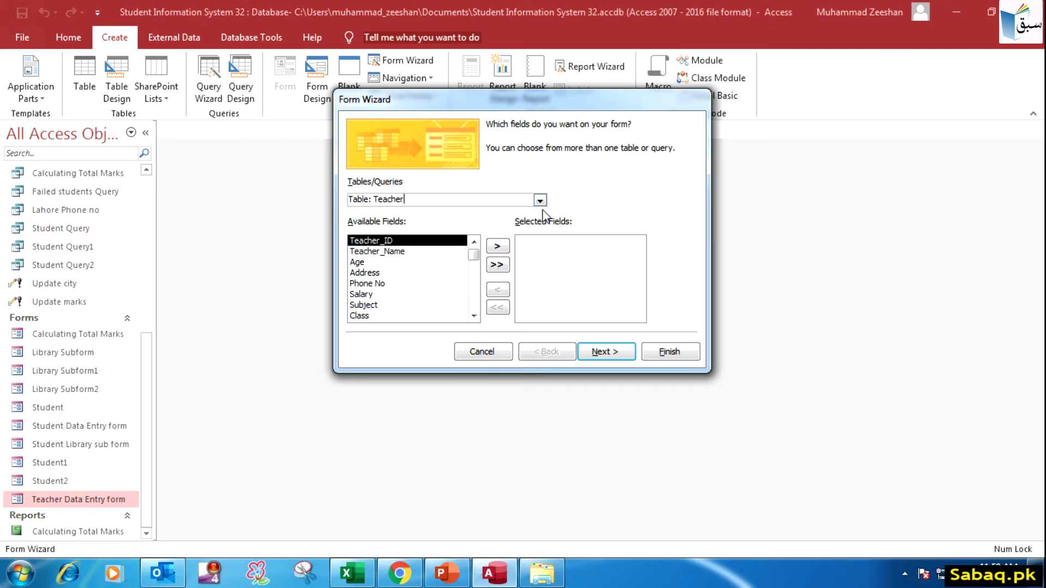
left_click(540, 201)
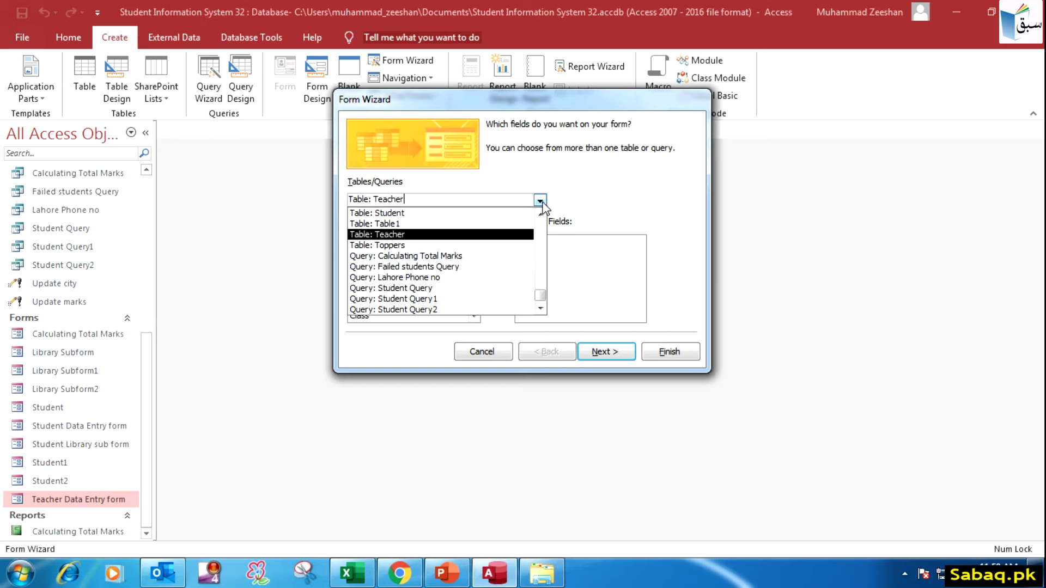
left_click(541, 203)
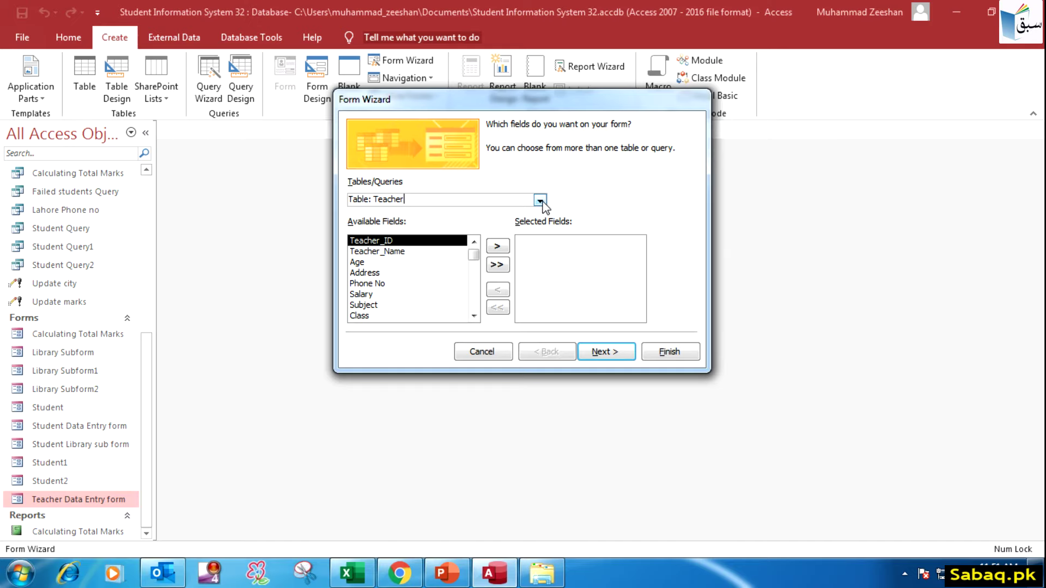
left_click(540, 201)
left_click(512, 212)
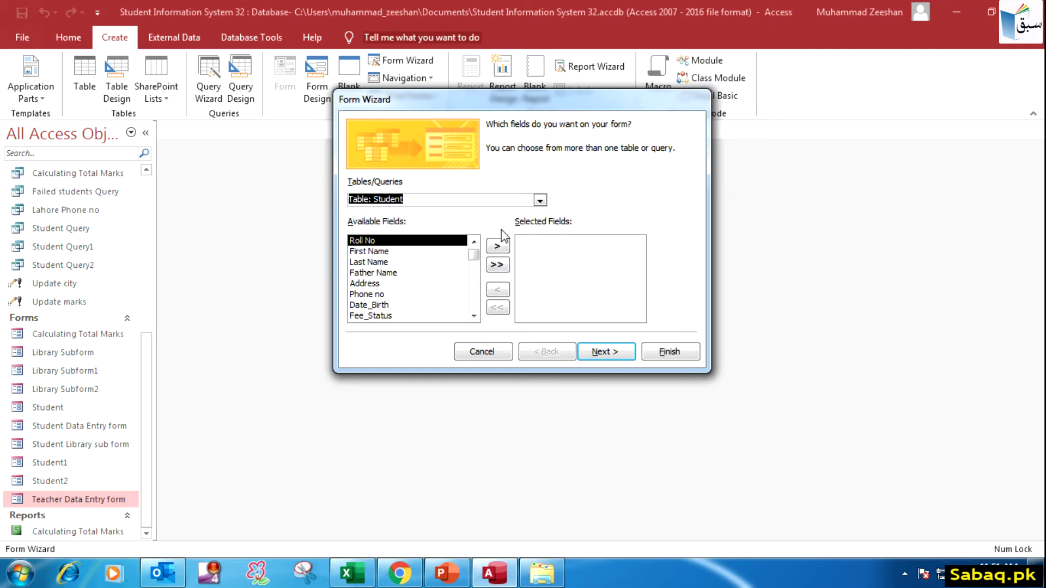
- Add only the Roll No field to the form and proceed to the layout choice
left_click(474, 255)
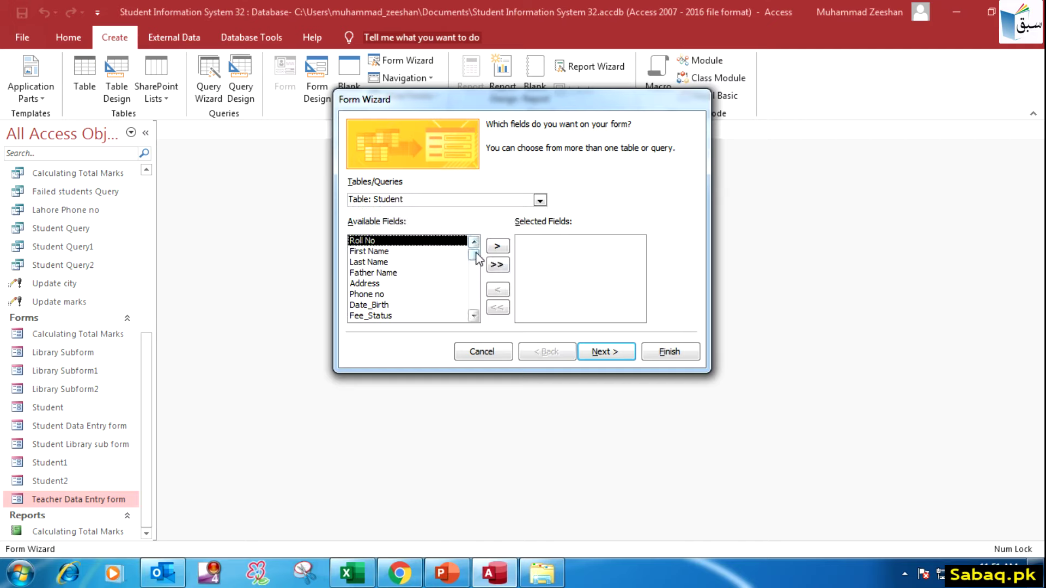
left_click(497, 247)
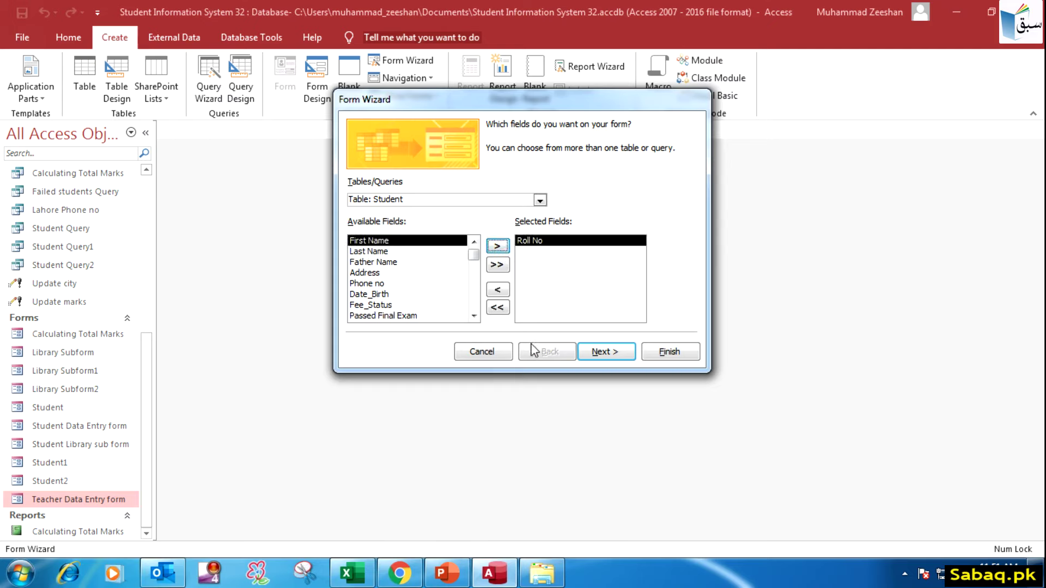
left_click(606, 353)
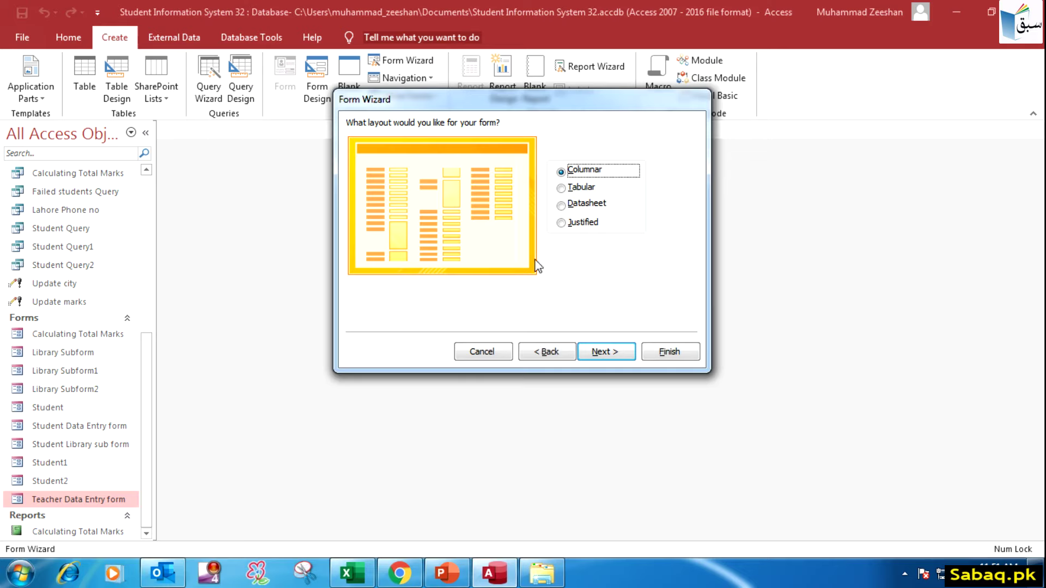
- Preview the Tabular, Datasheet and Justified layouts and settle on Columnar for the form
left_click(561, 189)
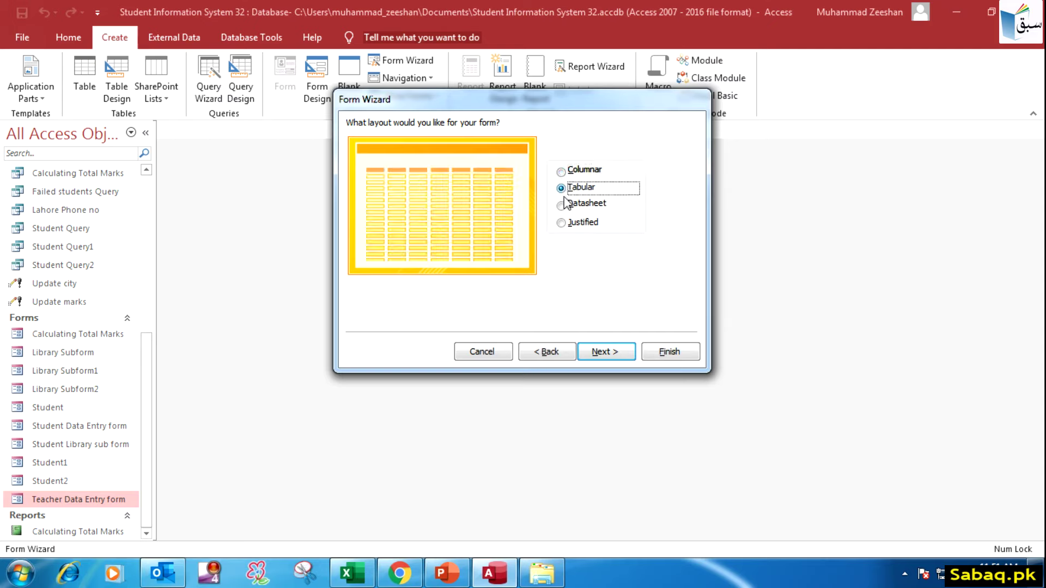
left_click(561, 206)
left_click(562, 223)
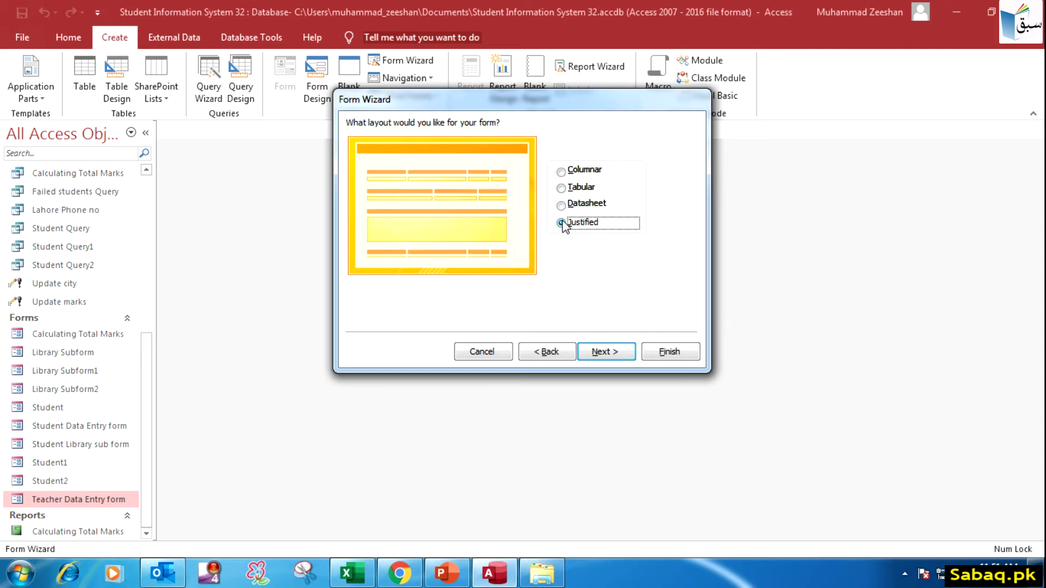
left_click(563, 171)
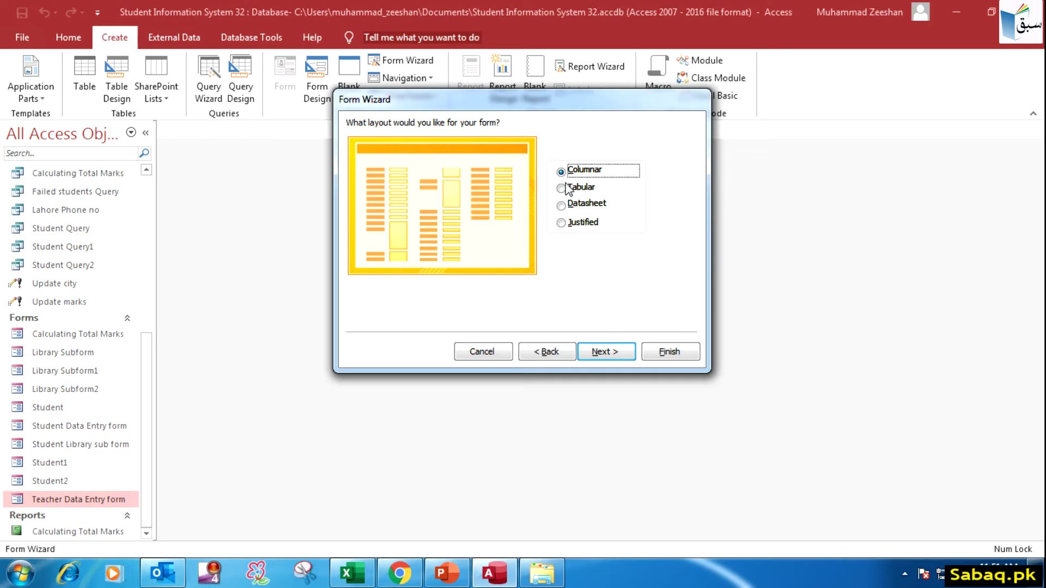
left_click(566, 188)
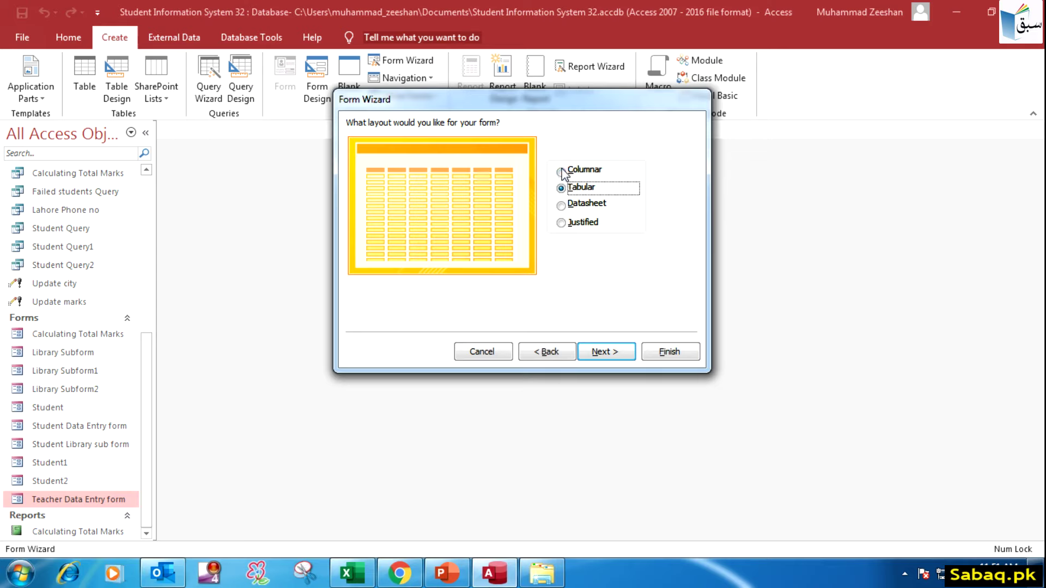
left_click(563, 172)
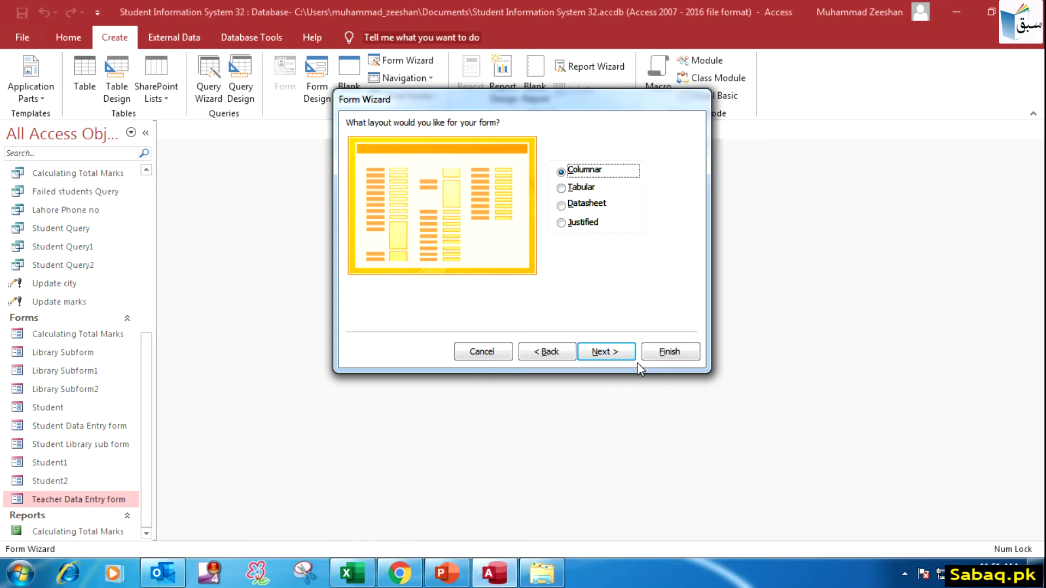
left_click(619, 355)
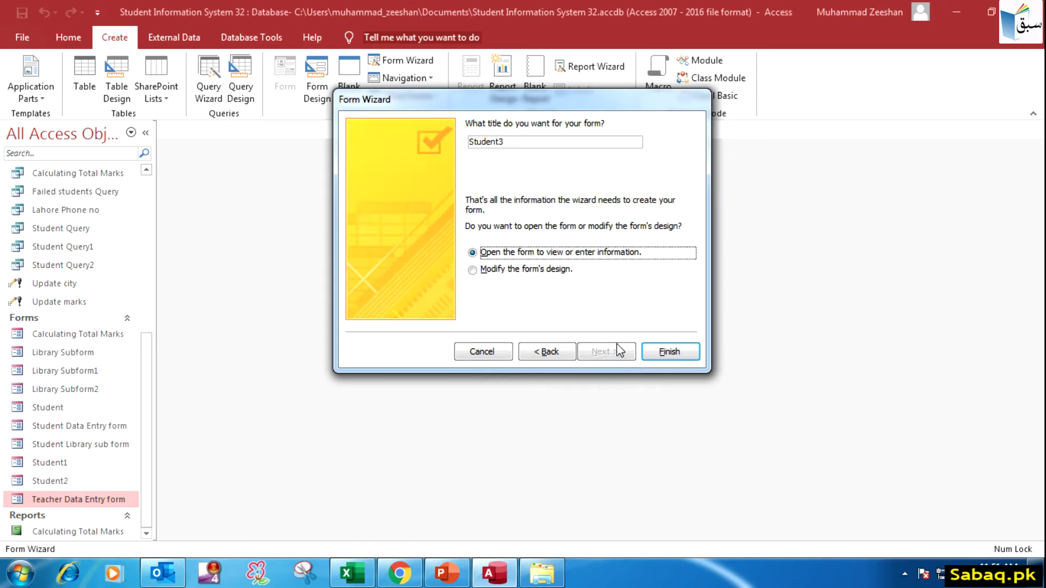
- Title the form "Student details" and finish the wizard with the form opening to view or enter information
double_click(527, 145)
left_click(523, 144)
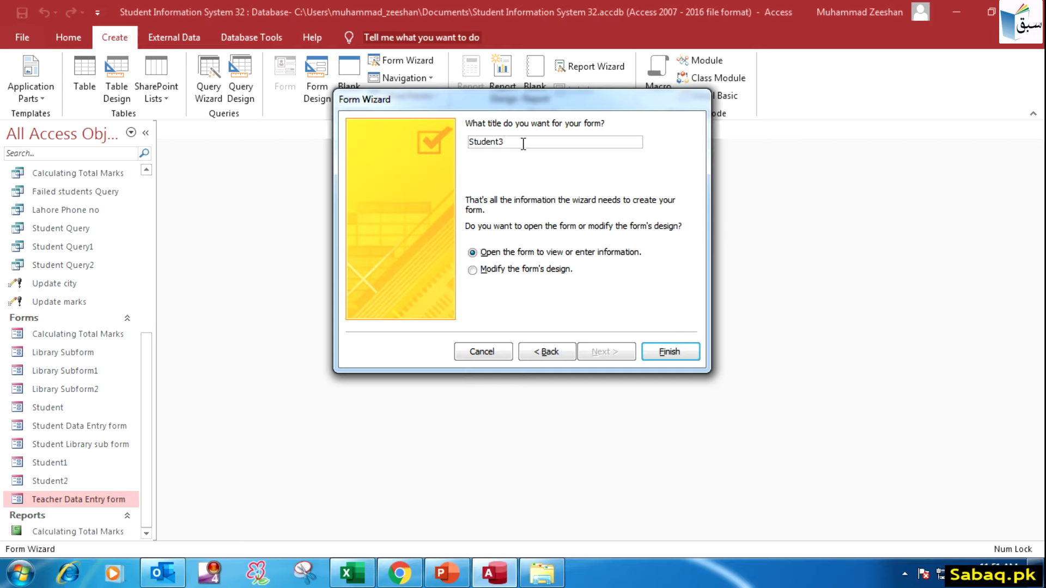
double_click(522, 143)
type("Student details")
left_click(474, 271)
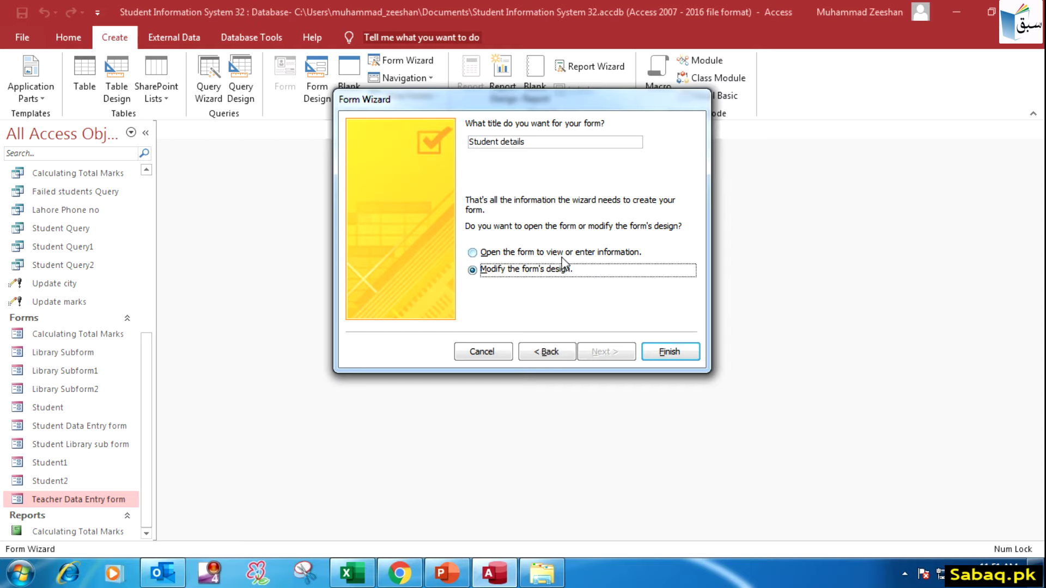
left_click(544, 255)
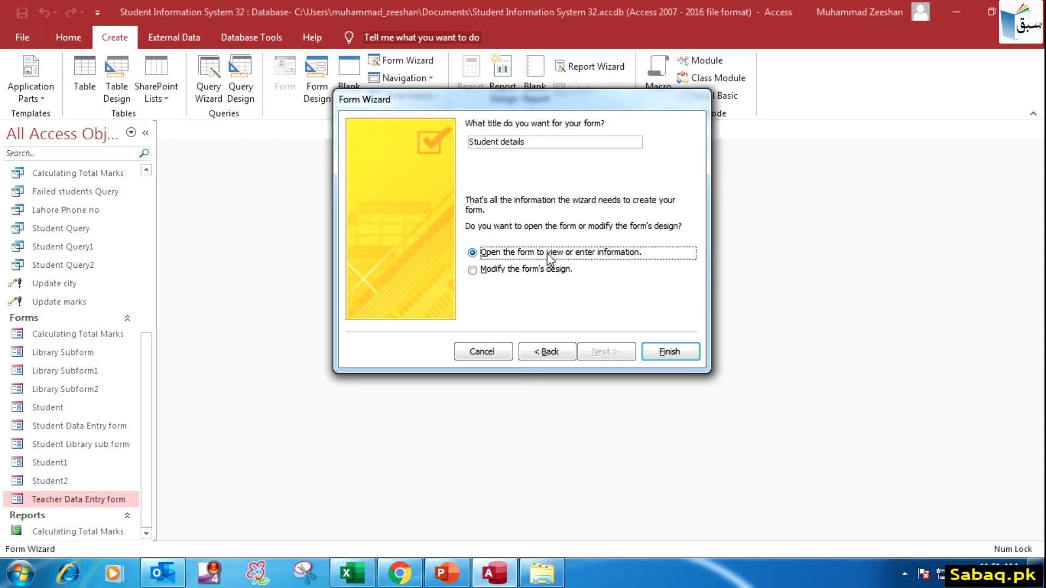
left_click(663, 354)
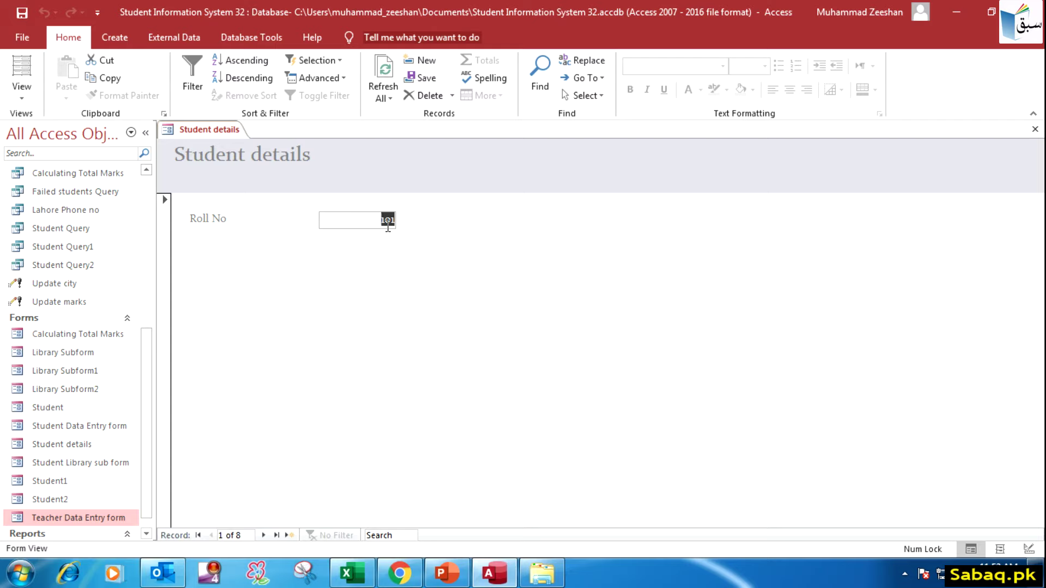
- Switch the Student details form to Design View
left_click(398, 224)
double_click(400, 226)
right_click(225, 133)
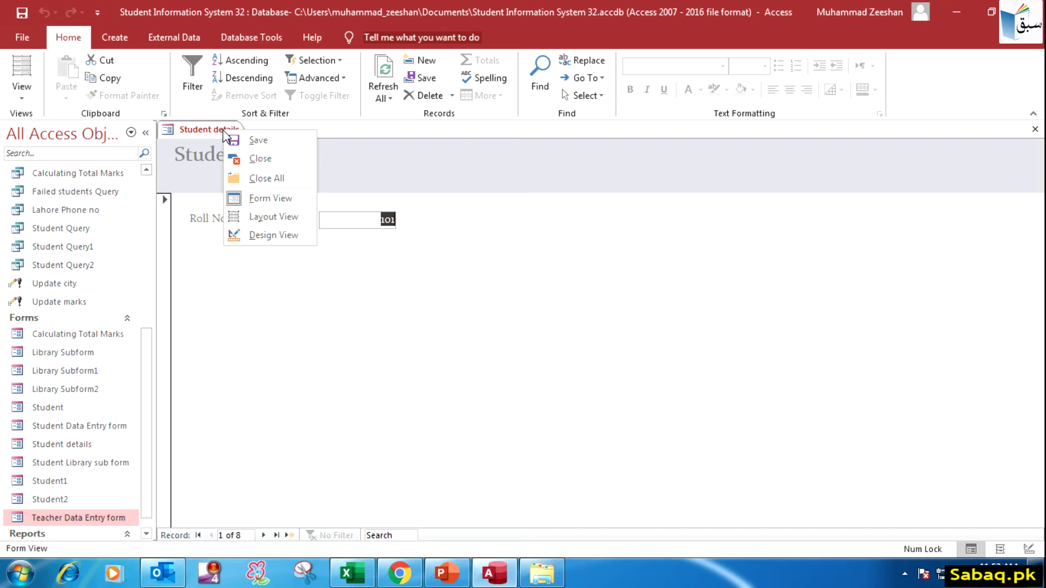
left_click(273, 236)
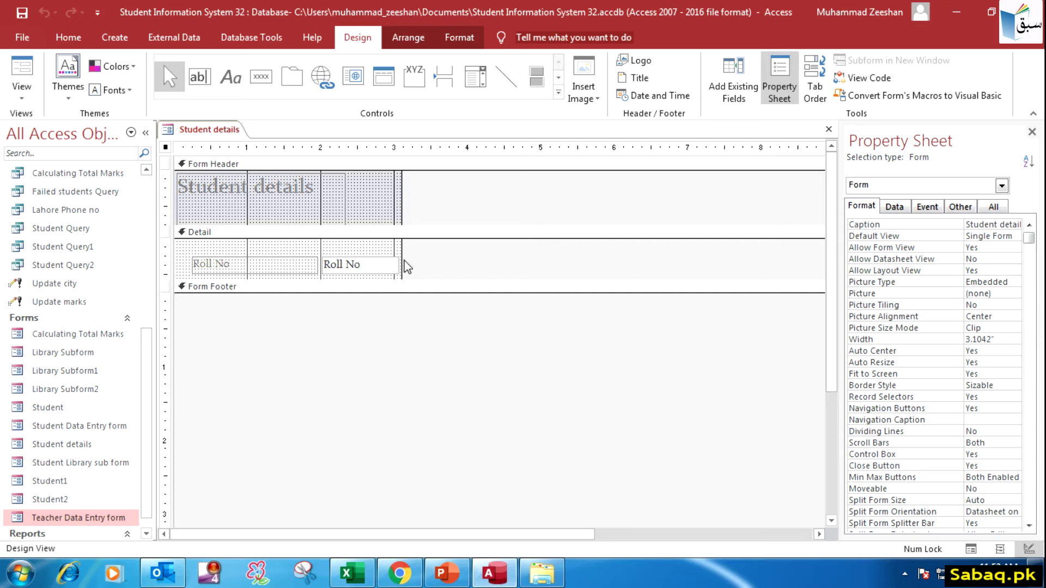
- Widen the form to about 6.46 inches and extend the Detail section's height beyond the 3-inch mark
left_click_drag(402, 254, 598, 368)
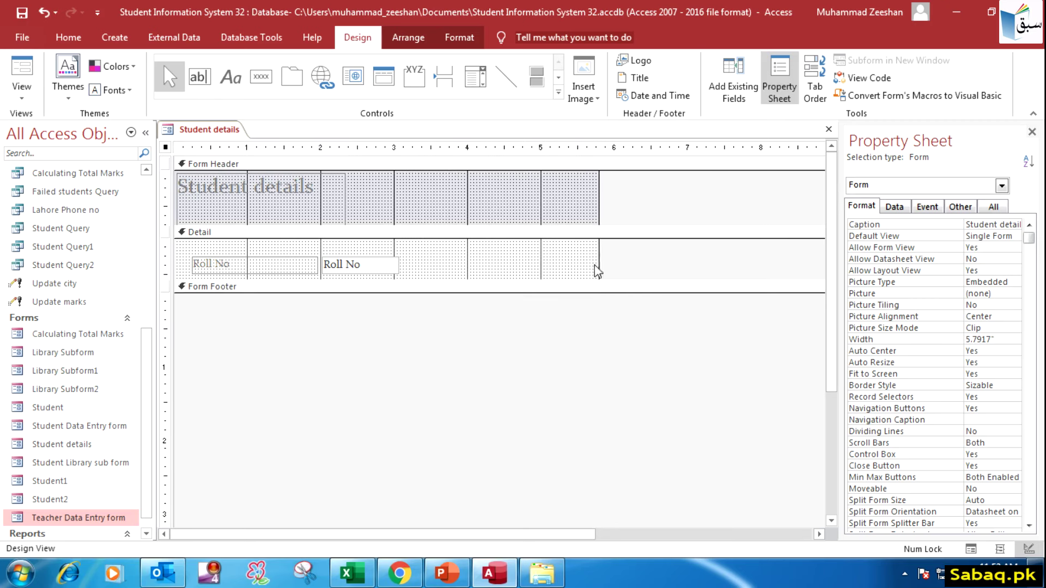
left_click_drag(469, 280, 437, 508)
left_click_drag(599, 270, 648, 272)
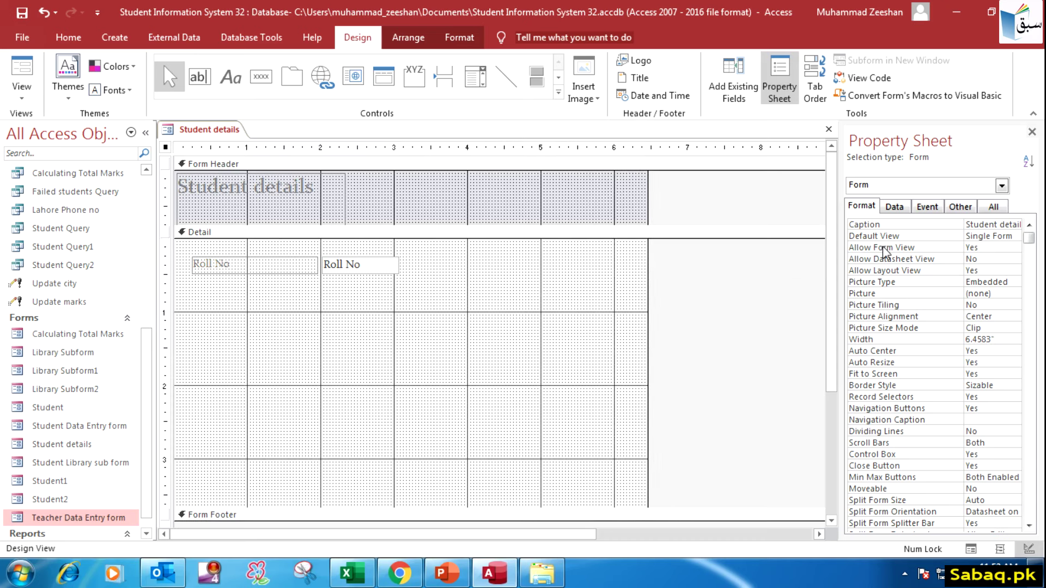
- Draw a tab control about 5.7 by 2.6 inches below the Roll No field in the Detail section
scroll(837, 327, "down", 1)
scroll(837, 335, "down", 1)
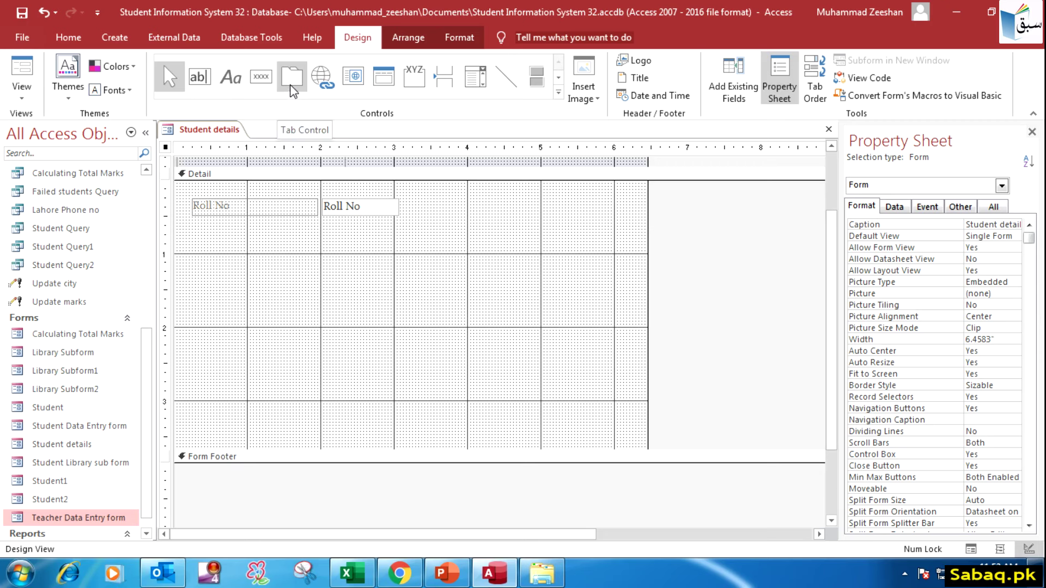
left_click(292, 89)
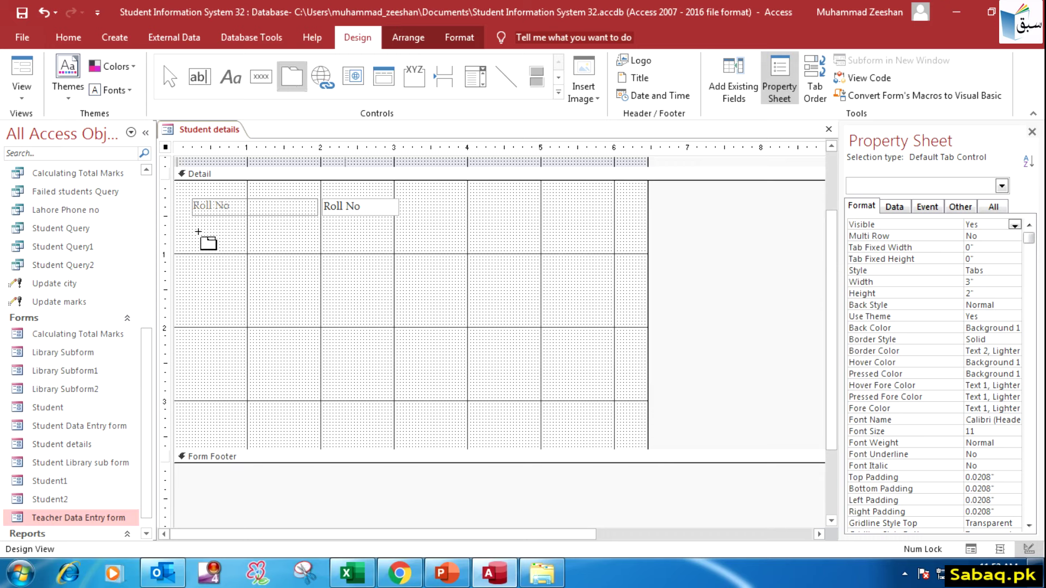
mouse_move(194, 232)
left_mouse_down()
mouse_move(226, 272)
mouse_move(343, 352)
mouse_move(613, 423)
left_mouse_up()
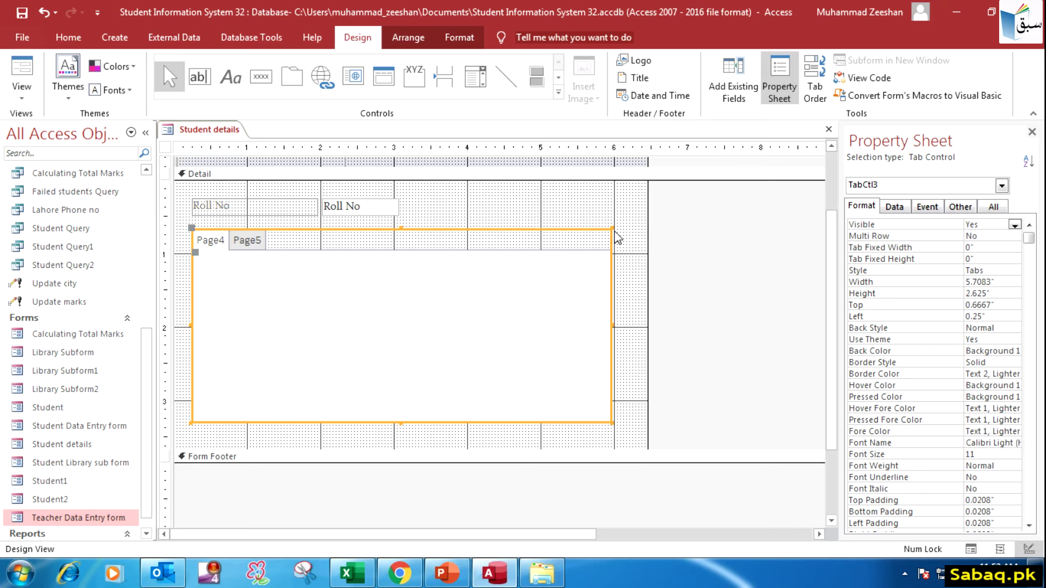
left_click(262, 239)
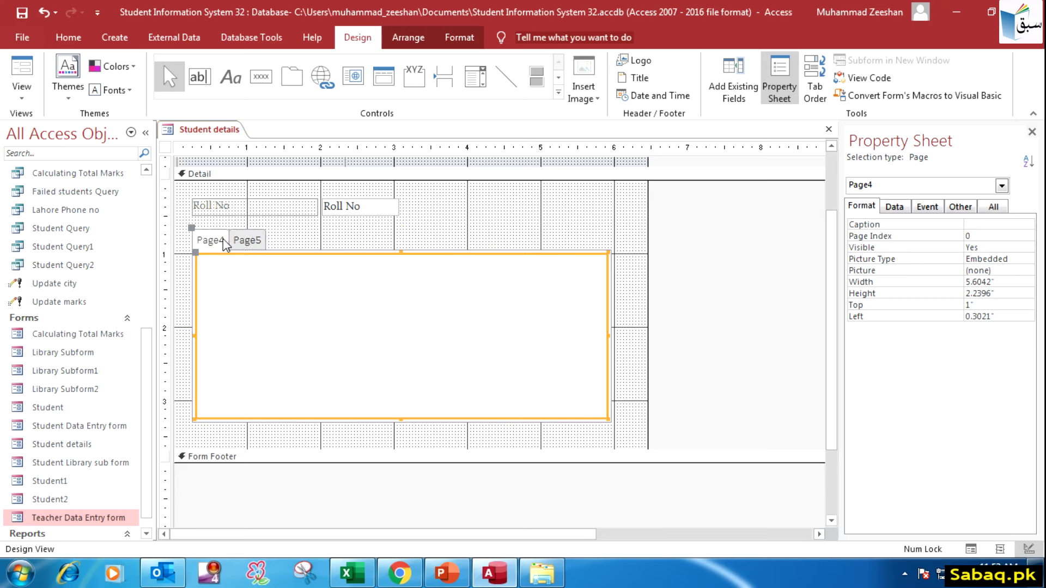
left_click(249, 243)
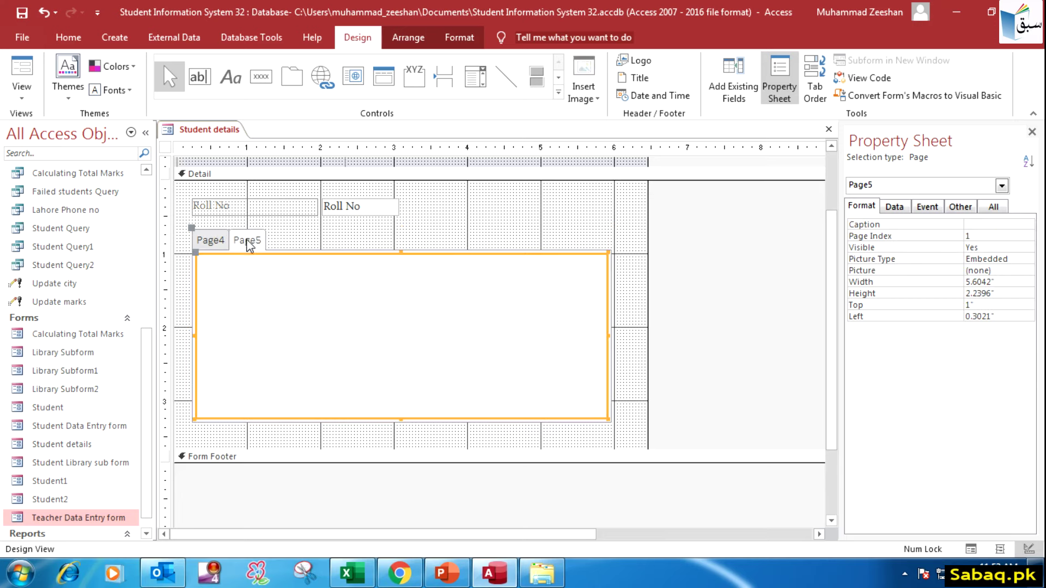
left_click(212, 241)
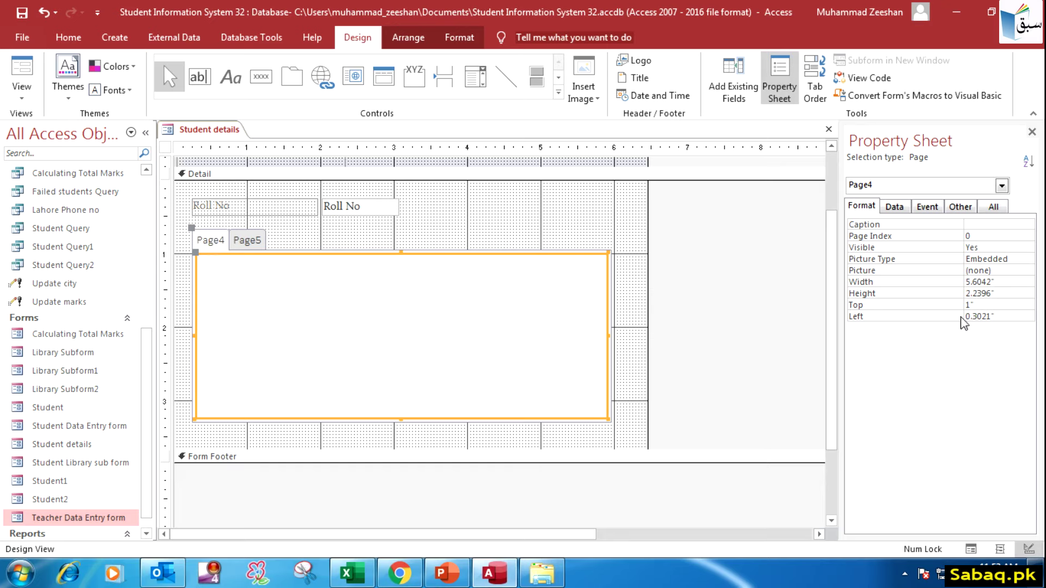
right_click(220, 247)
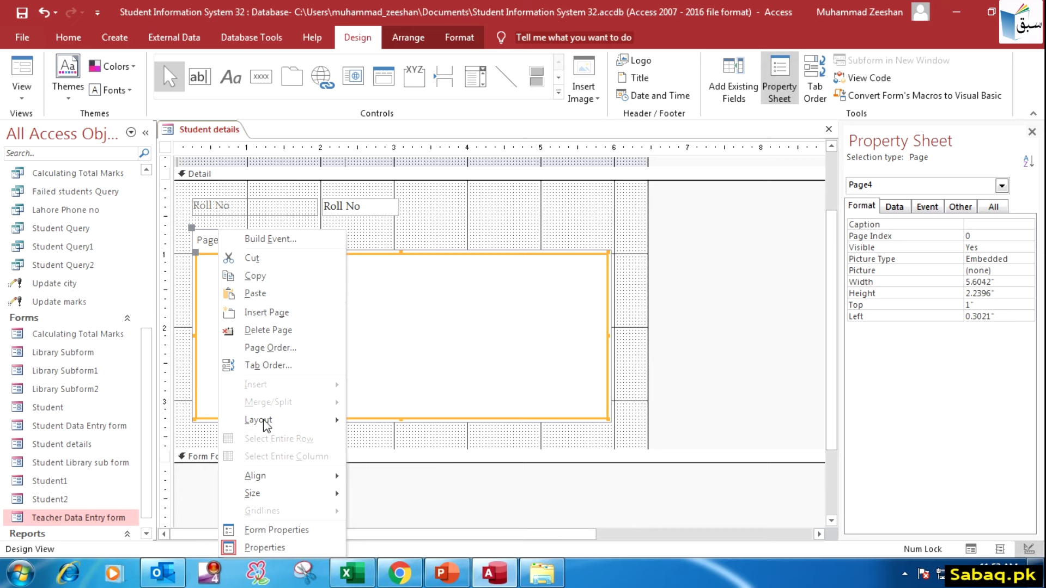
left_click(458, 376)
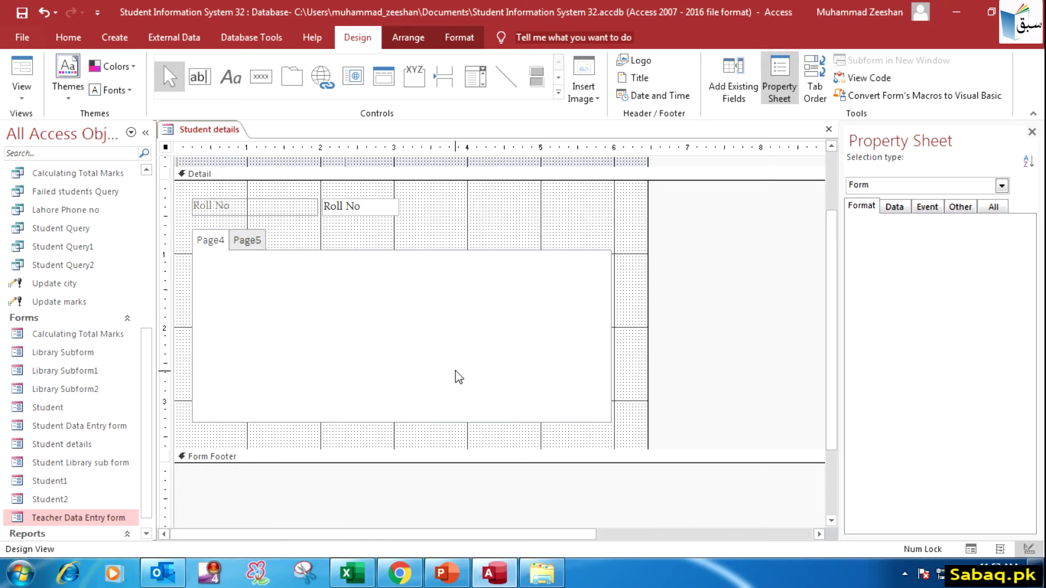
- Set the caption of the tab control's first page, Page4, to "Name"
left_click(215, 243)
left_click(218, 245)
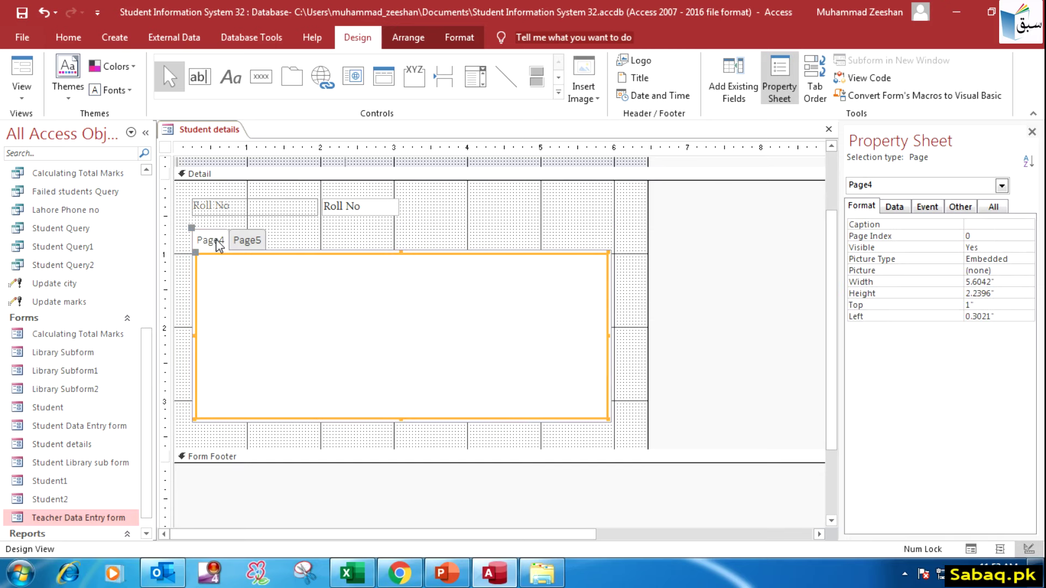
left_click(218, 244)
left_click(223, 245)
left_click(1000, 222)
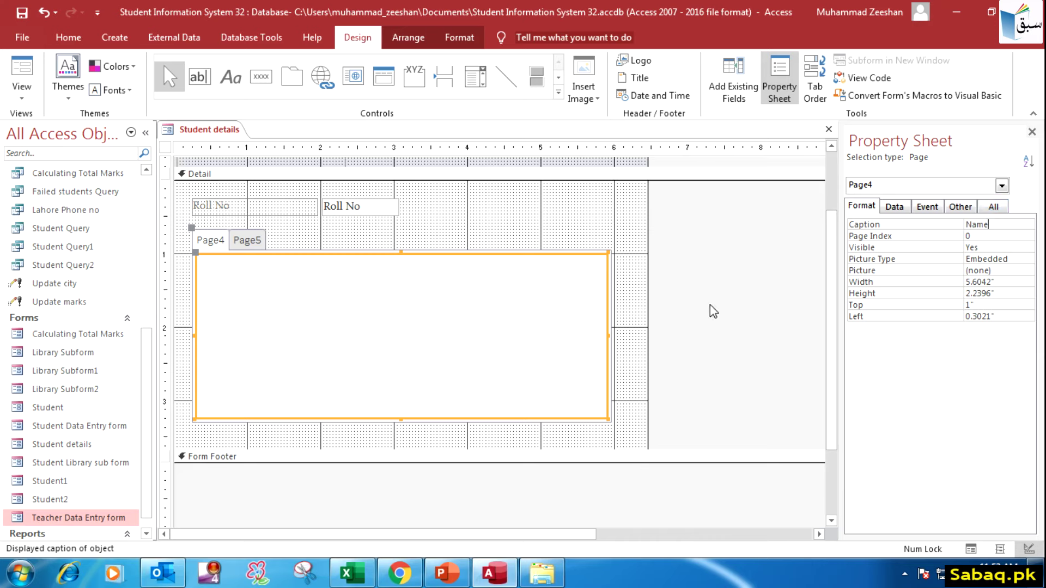
left_click(445, 287)
- Set the caption of the tab control's second page, Page5, to "Marks"
left_click(248, 246)
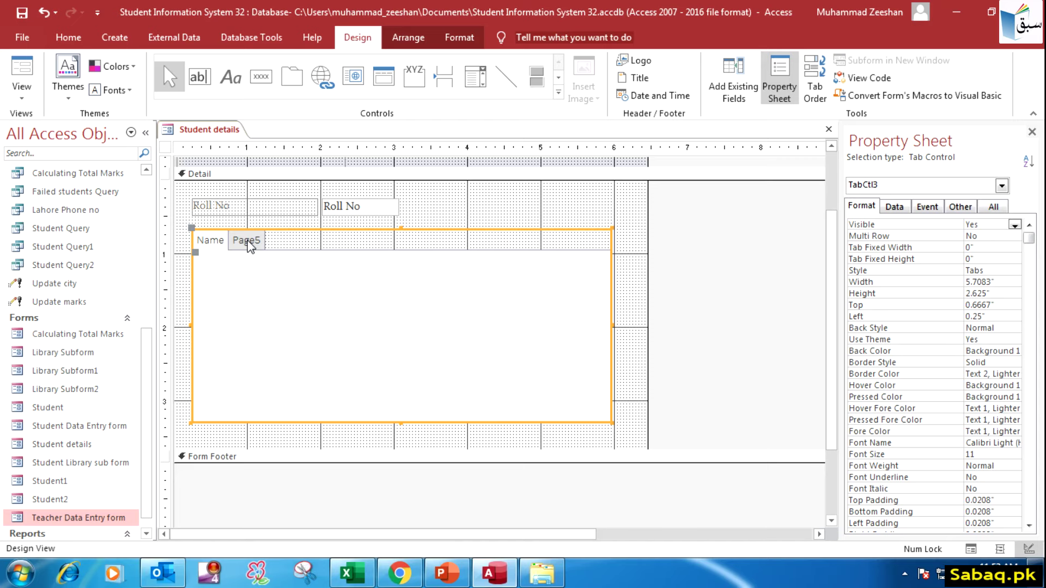
left_click(248, 244)
left_click(1006, 229)
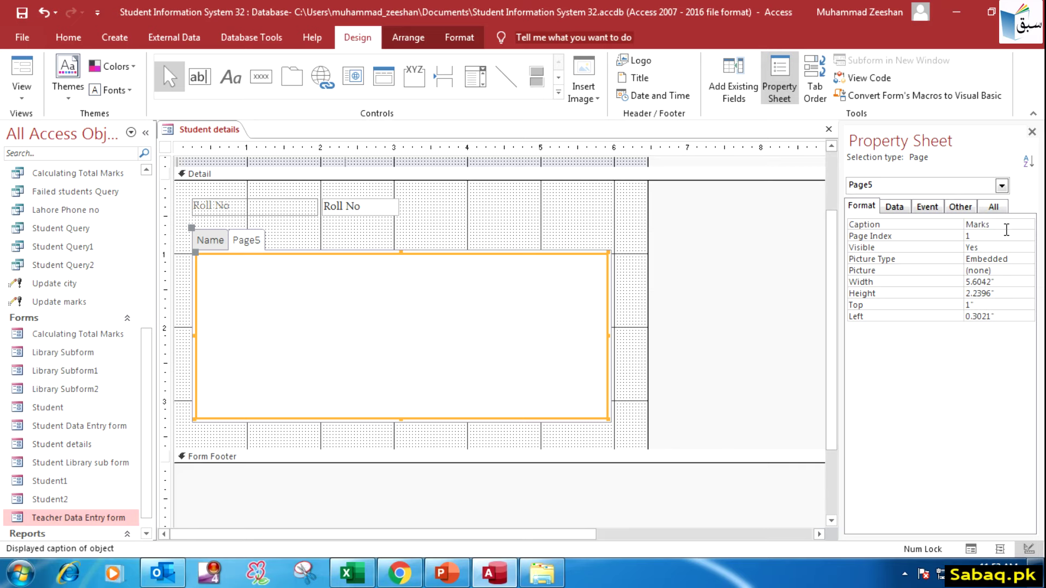
left_click(420, 306)
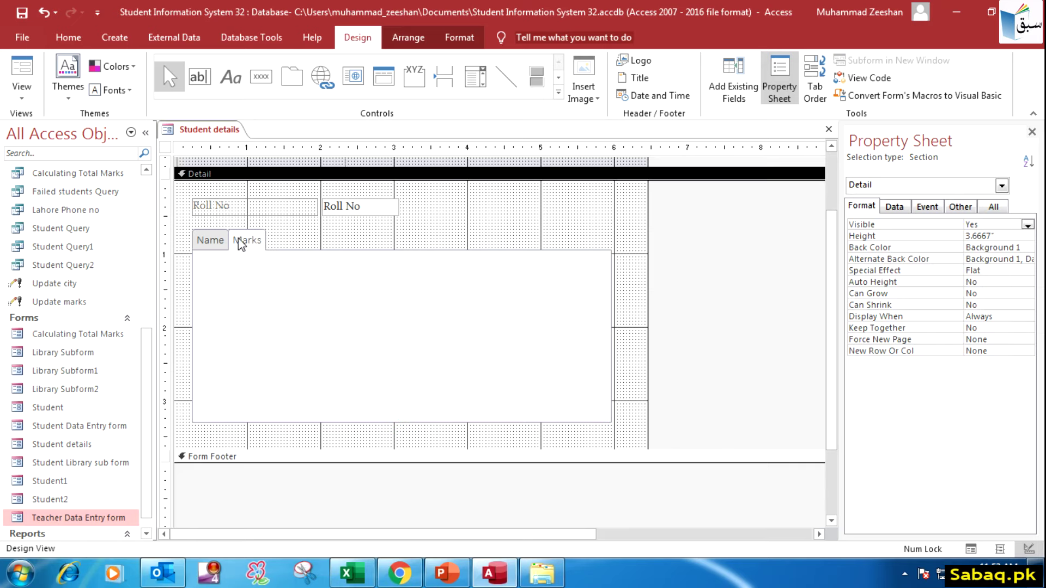
- Insert a third page into the tab control and set its caption to "Contact"
left_click(211, 241)
left_click(215, 245)
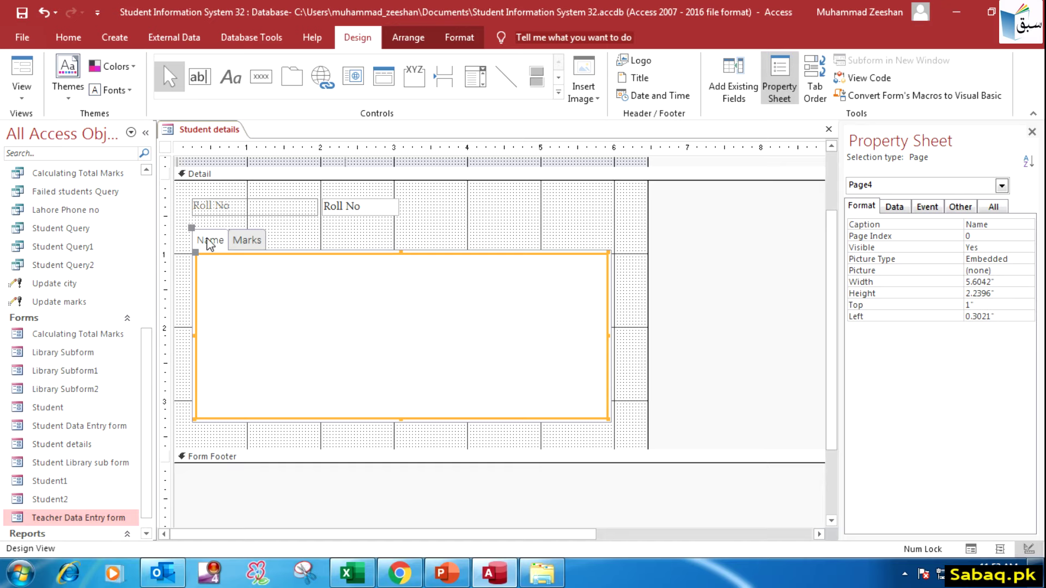
left_click(243, 241)
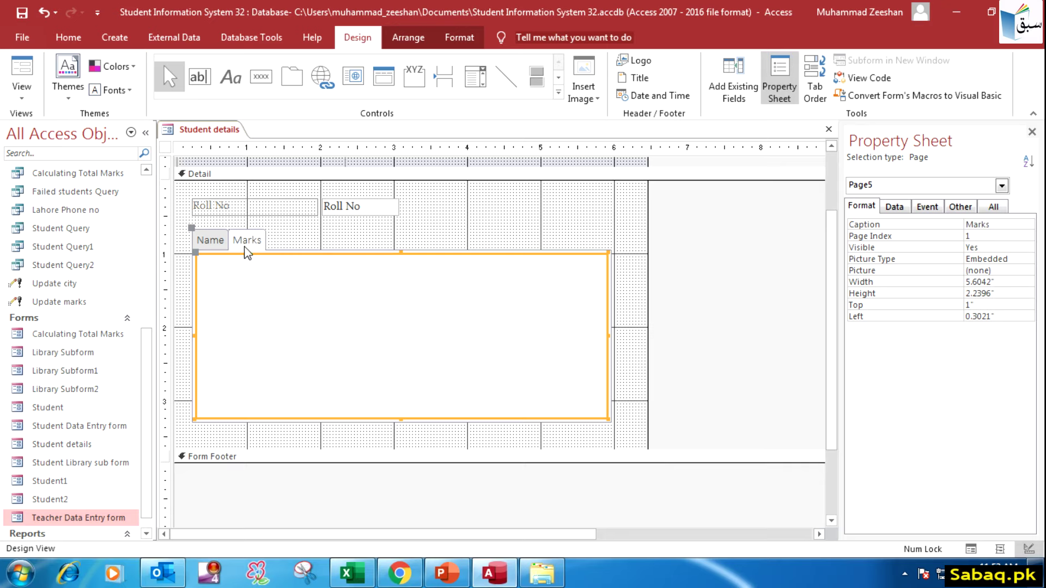
right_click(283, 280)
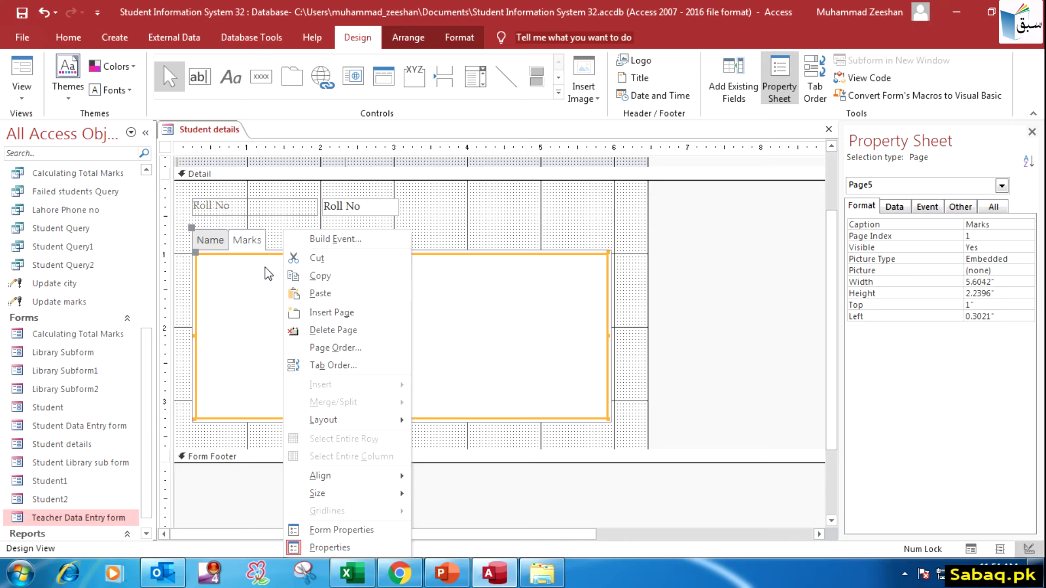
left_click(265, 267)
right_click(265, 267)
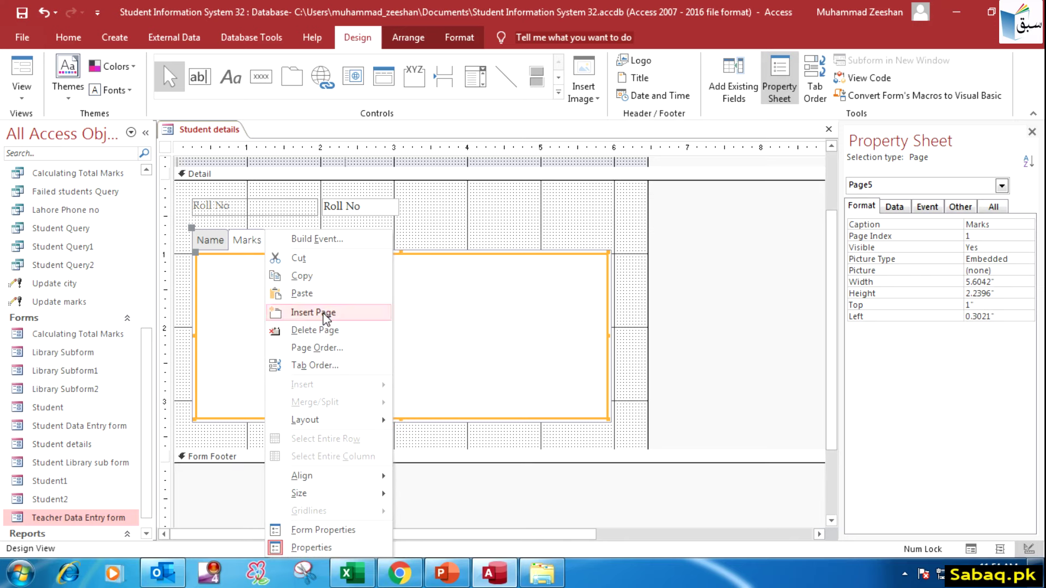
left_click(313, 312)
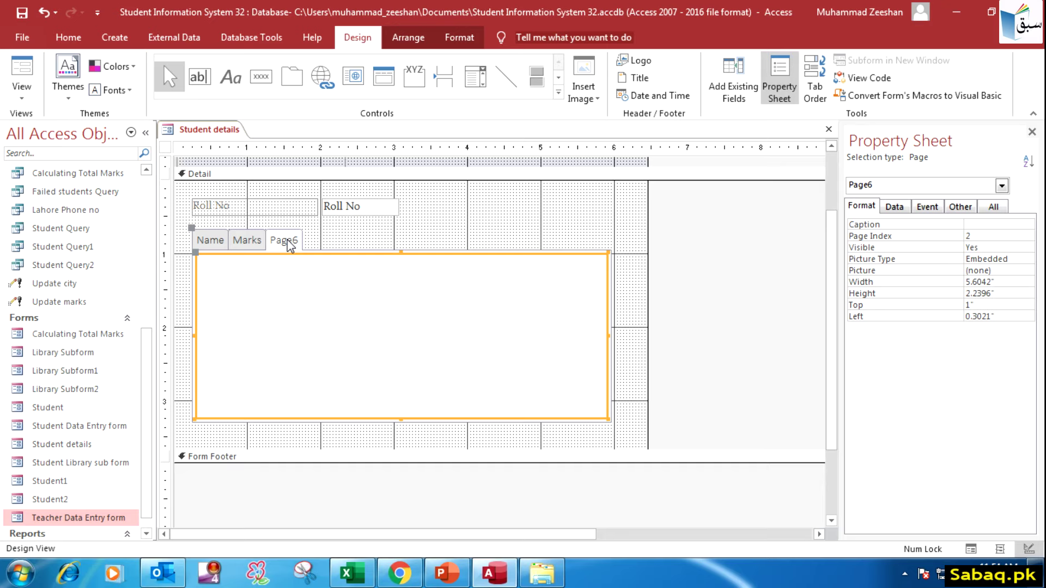
left_click(993, 227)
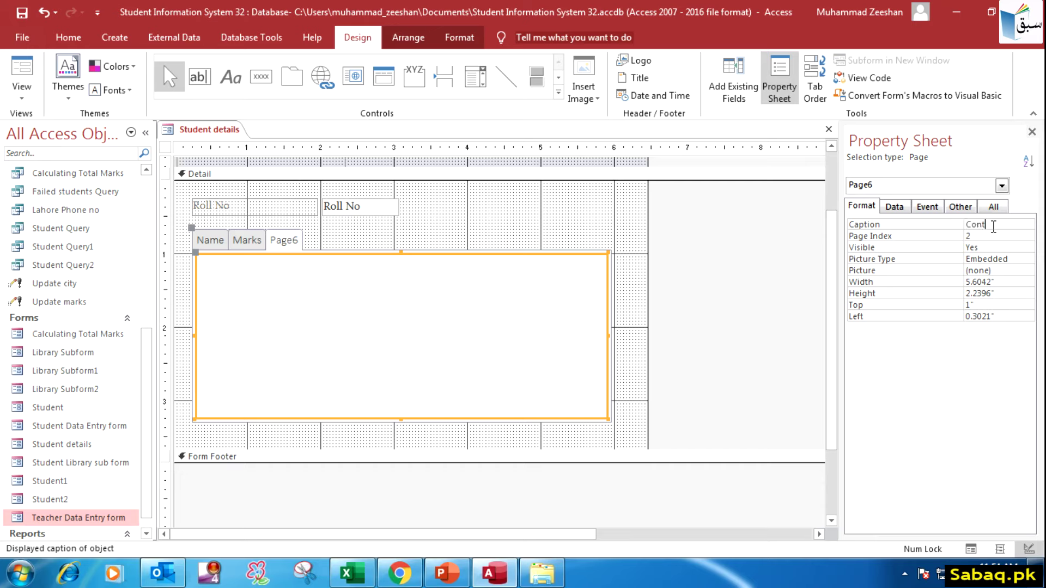
left_click(341, 284)
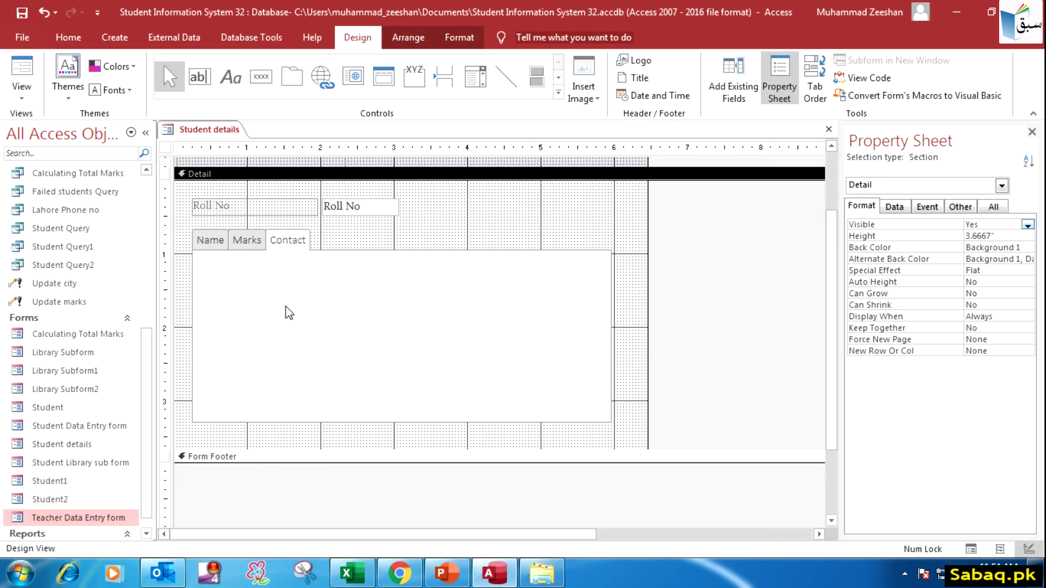
- Place a 1-inch-wide text box near the top of the tab control's Name page
left_click(279, 241)
left_click(279, 241)
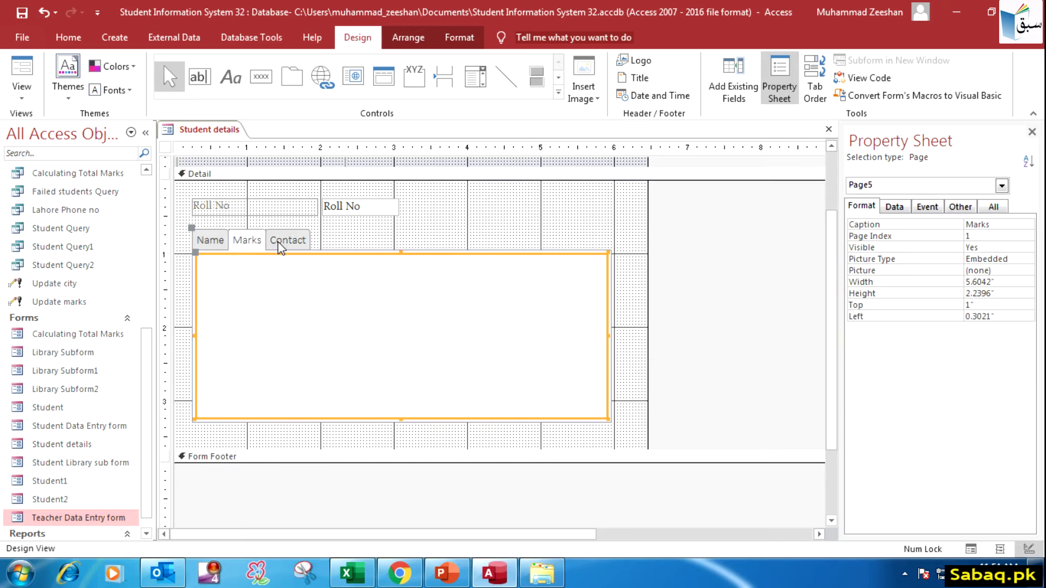
left_click(211, 240)
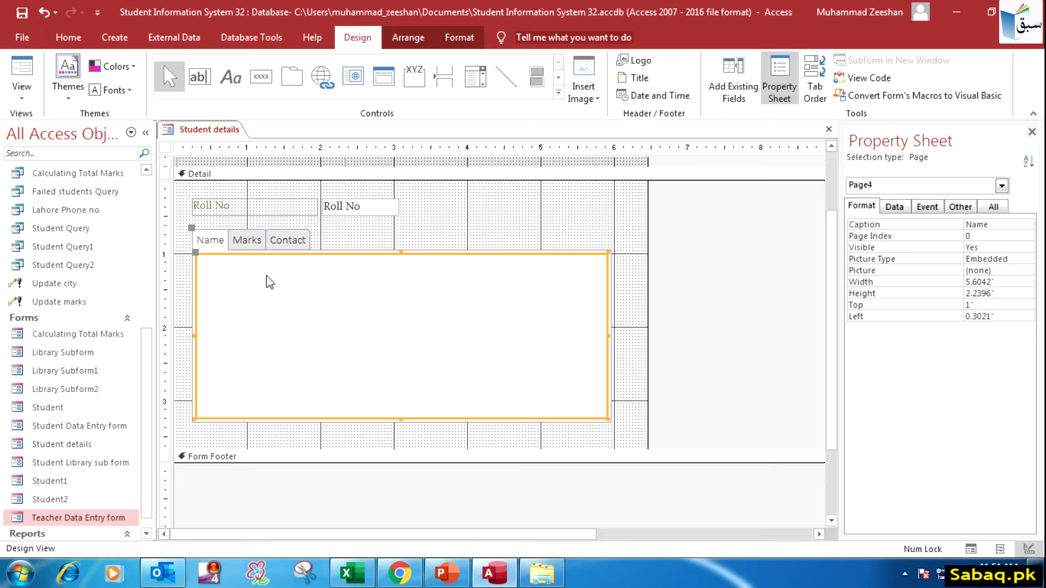
left_click(293, 292)
left_click(219, 246)
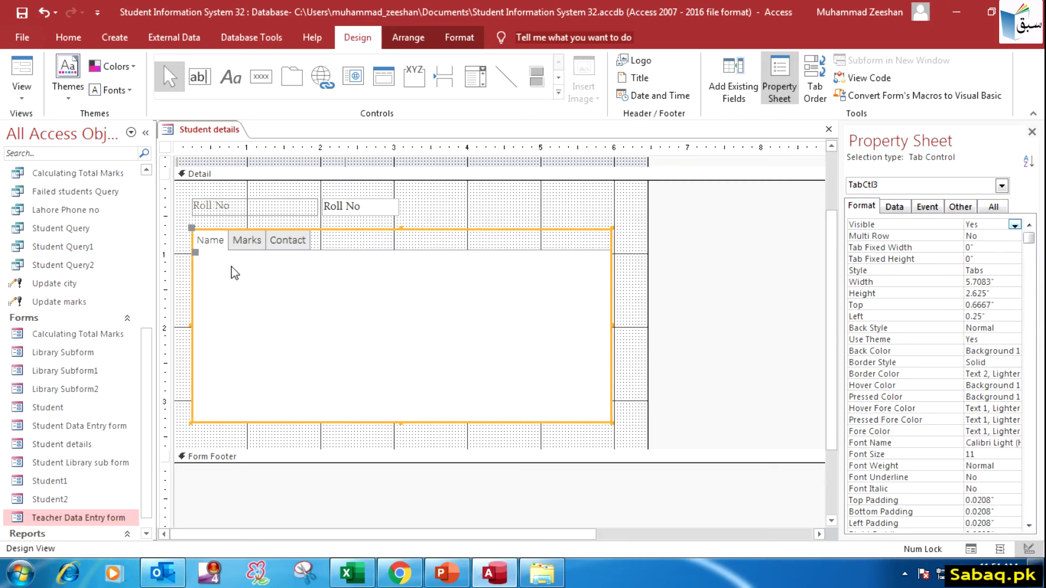
left_click(210, 244)
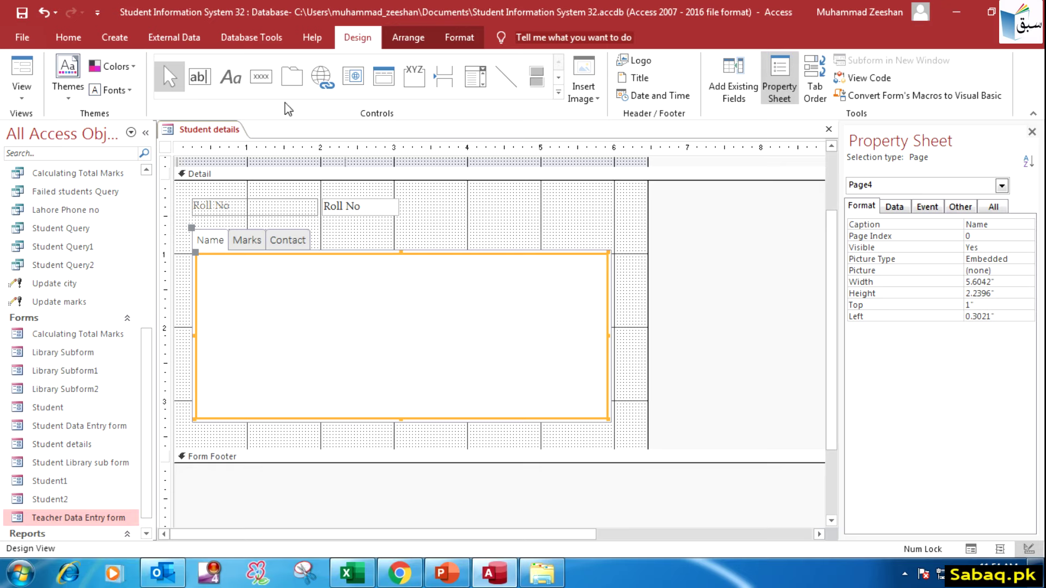
left_click(197, 79)
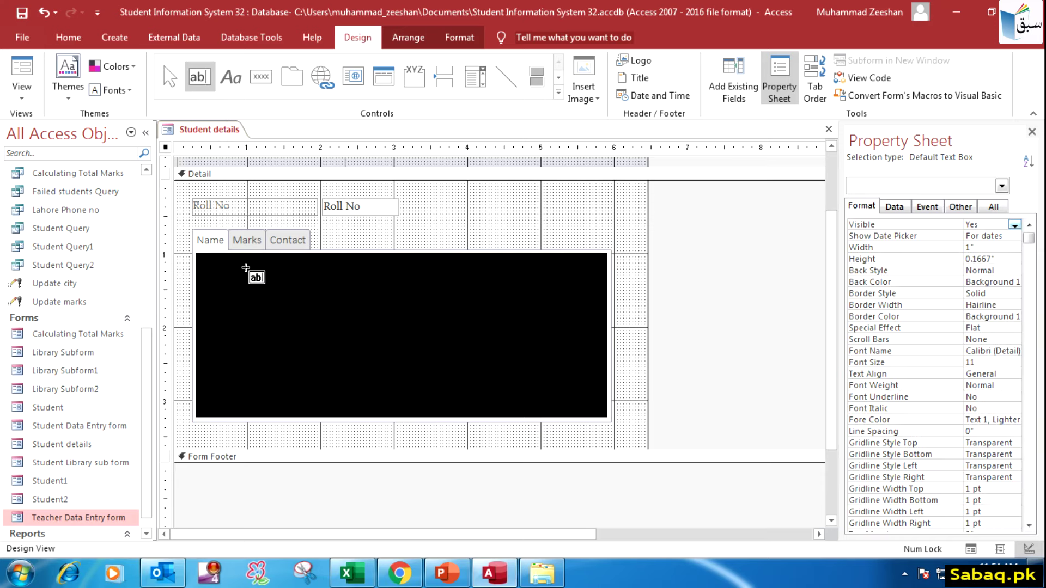
left_click(246, 268)
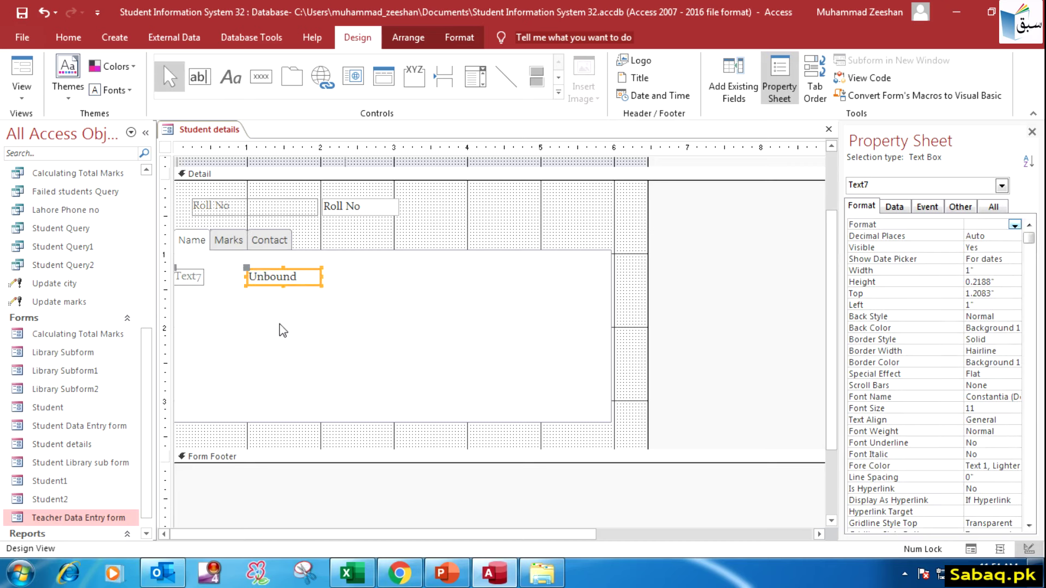
- Widen the new text box's label to 0.875 inches and change its caption to "Full Name"
left_click(190, 277)
left_click(206, 276)
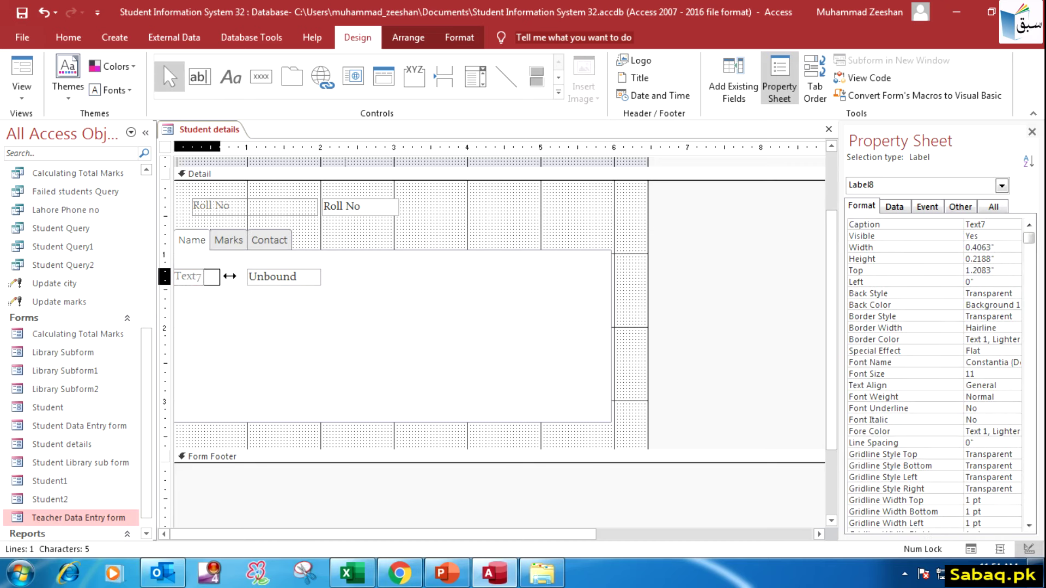
left_click_drag(229, 276, 154, 276)
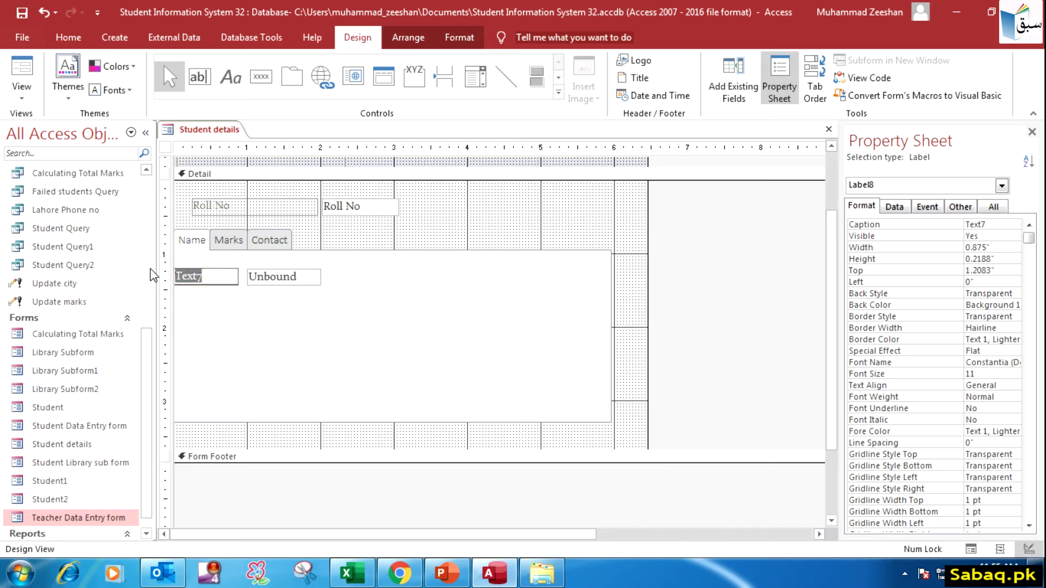
key("BackSpace")
type("Full Name")
left_click(265, 314)
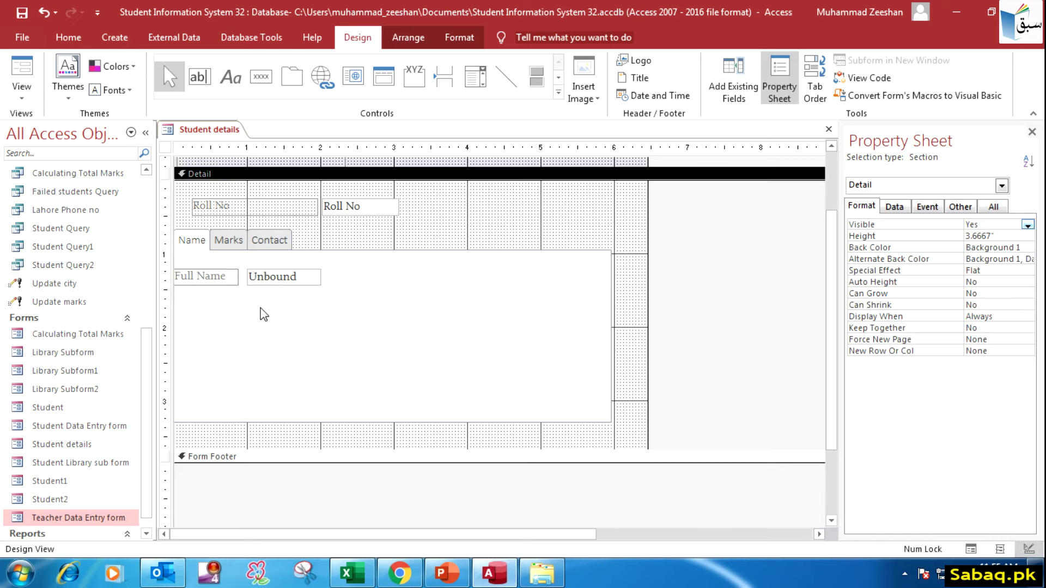
- Draw a second text box about 1.92 inches wide below the Full Name field on the Name page
left_click(309, 271)
left_click(320, 302)
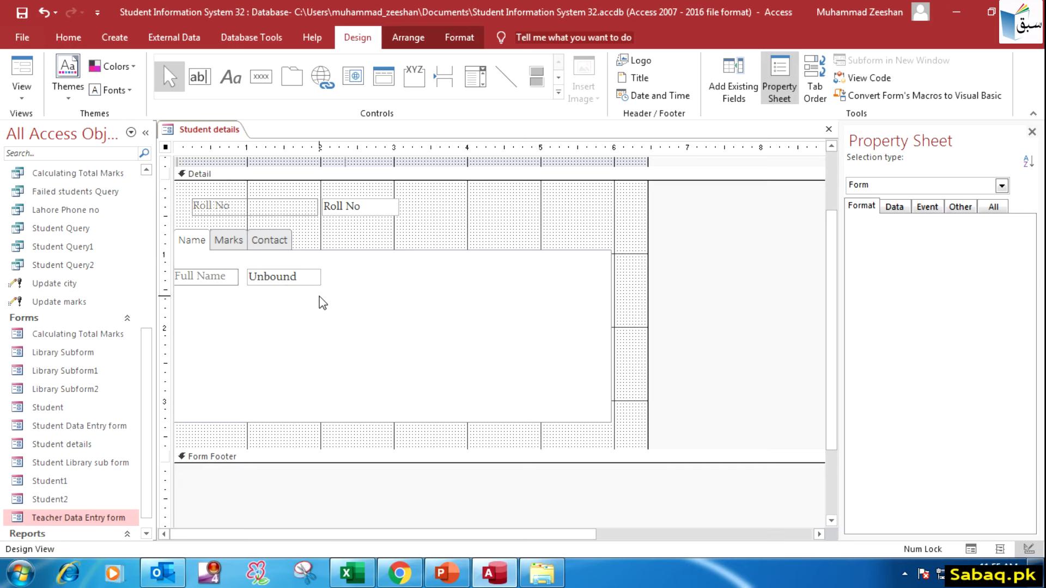
left_click(201, 78)
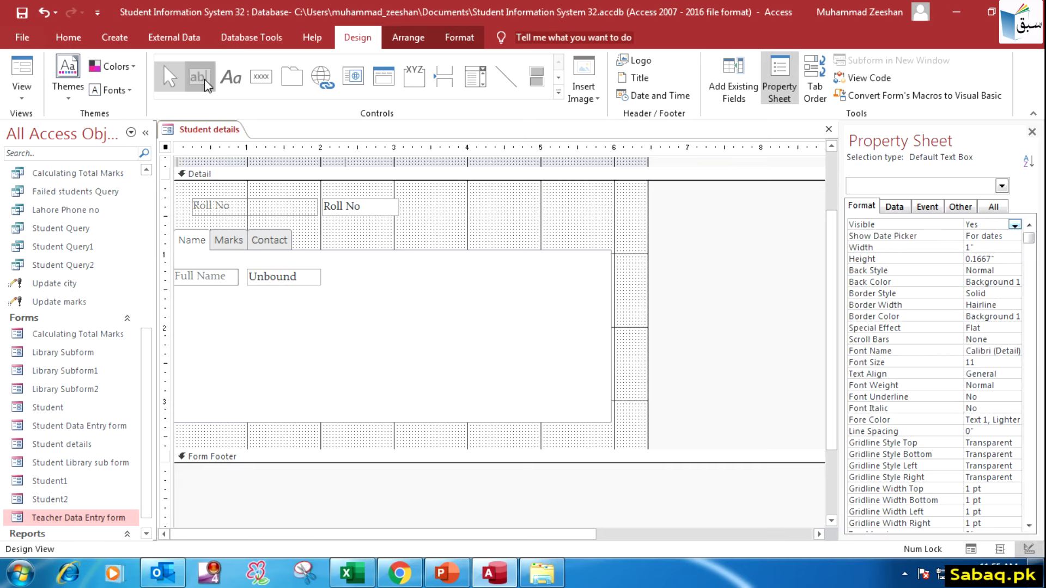
left_click_drag(182, 299, 321, 316)
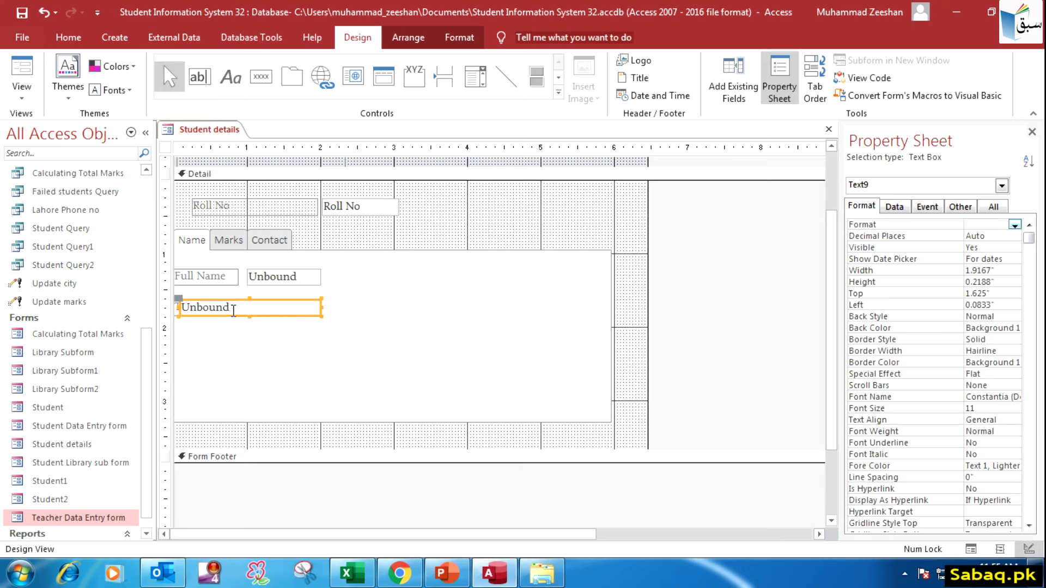
- Narrow the second text box to about 1.04 inches, clear of its label, and widen the label to about 0.71 inches
left_click(180, 309)
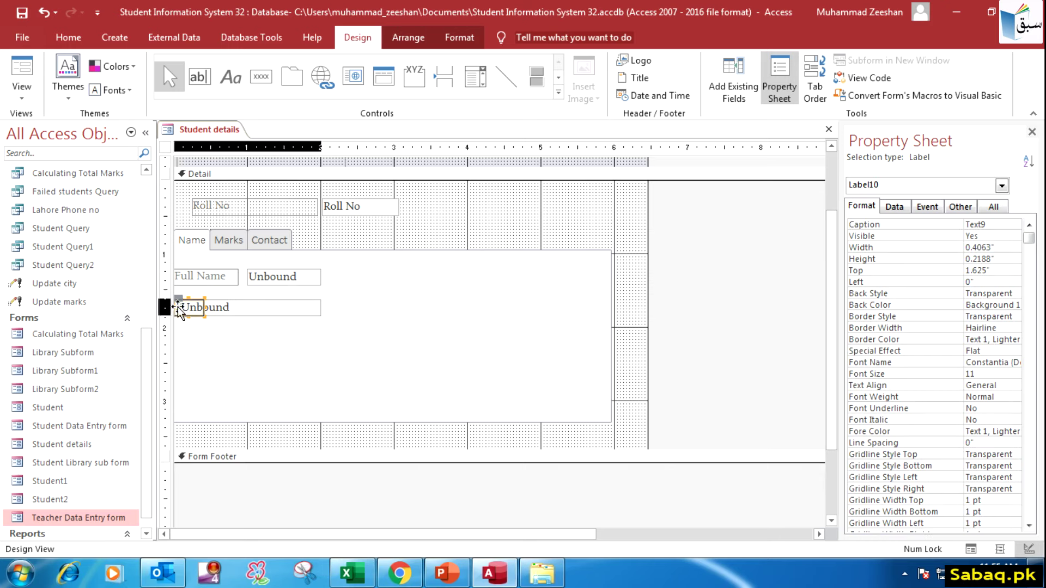
left_click(296, 304)
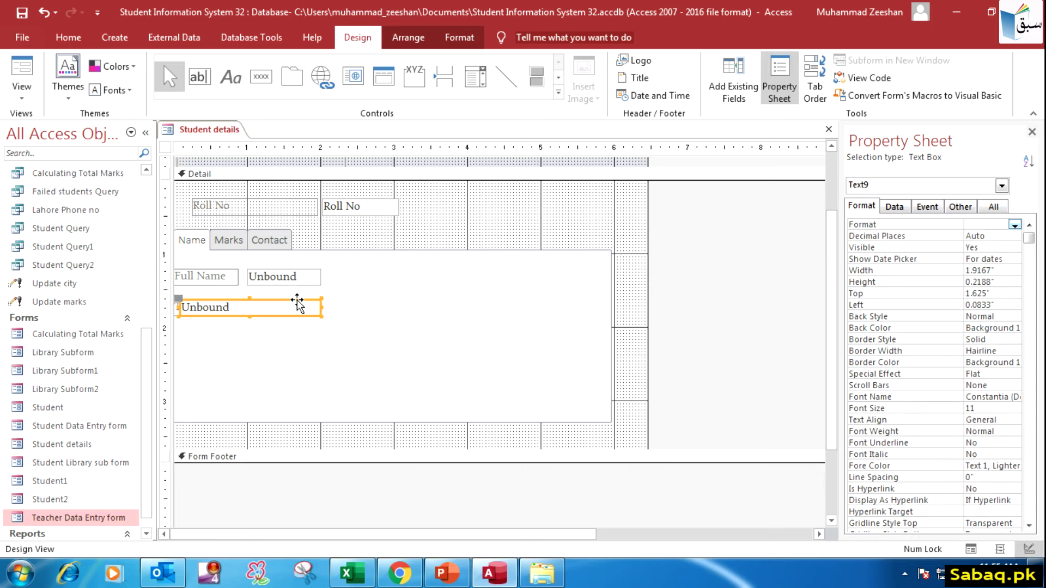
left_click_drag(297, 304, 374, 303)
left_click_drag(260, 311, 233, 308)
left_click(269, 307)
- Change the caption of the second text box's label to "Father Name"
double_click(218, 309)
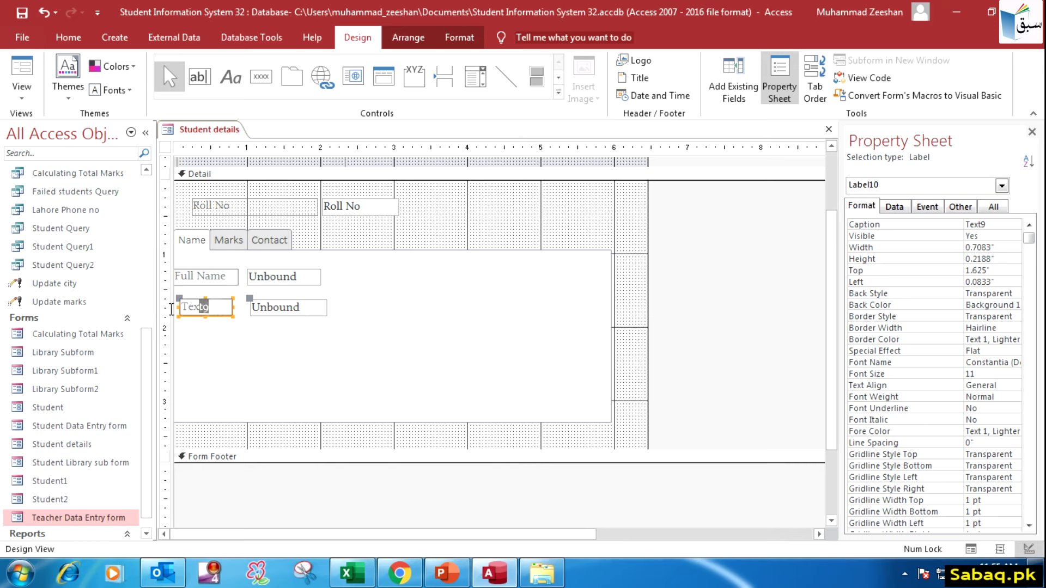
type("Fa")
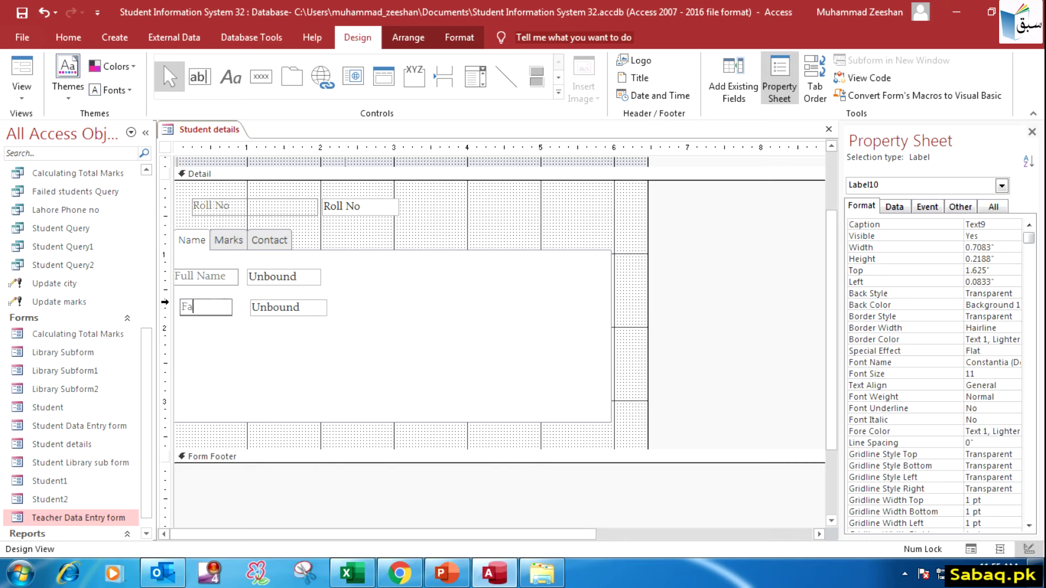
type("ther Name")
left_click(302, 354)
- Move the left edge of the Father Name text box to the right and slightly narrow its label, leaving a gap between them
left_click(284, 310)
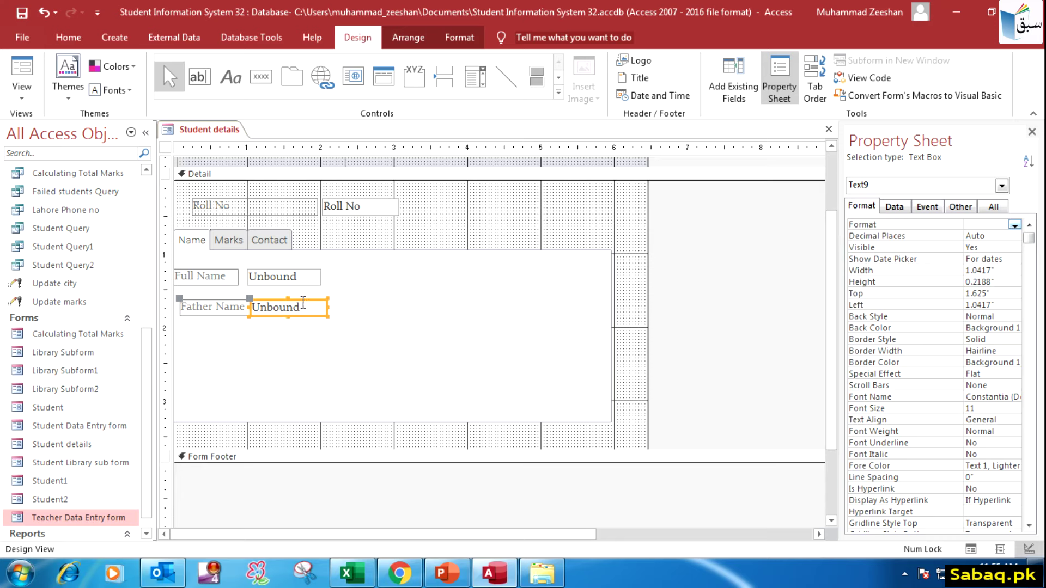
mouse_move(250, 306)
left_mouse_down()
mouse_move(260, 307)
mouse_move(242, 307)
left_mouse_up()
left_click(249, 307)
left_click(357, 359)
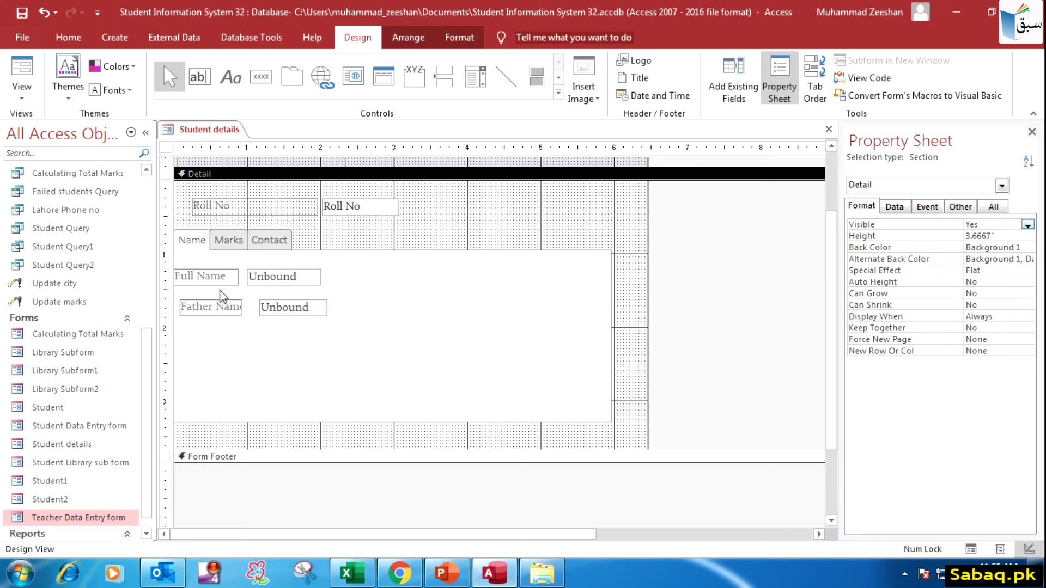
- Draw a text box about 1.46 inches wide near the top of the tab control's Marks page
left_click(230, 248)
left_click(234, 243)
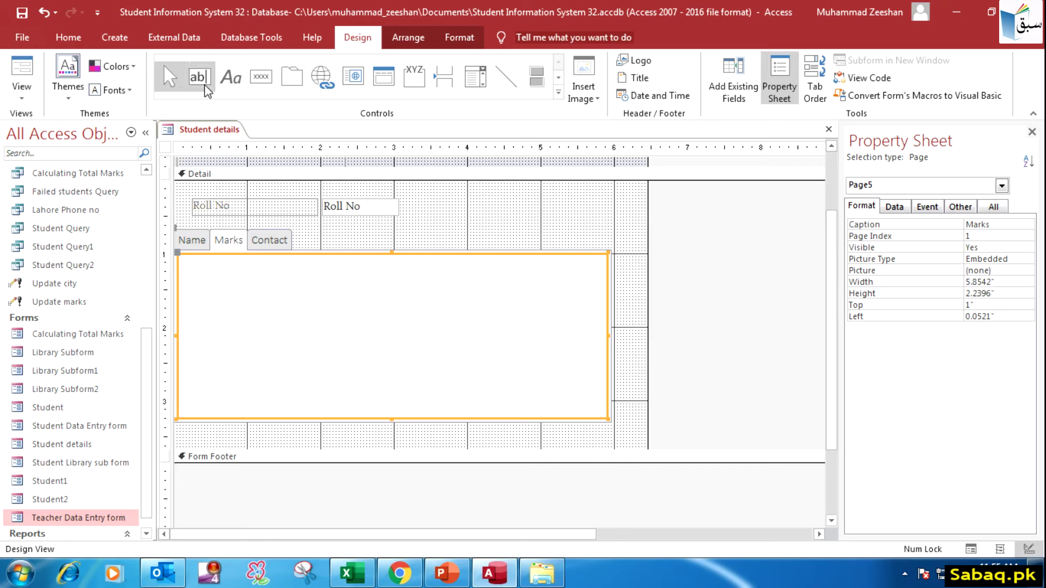
left_click(318, 355)
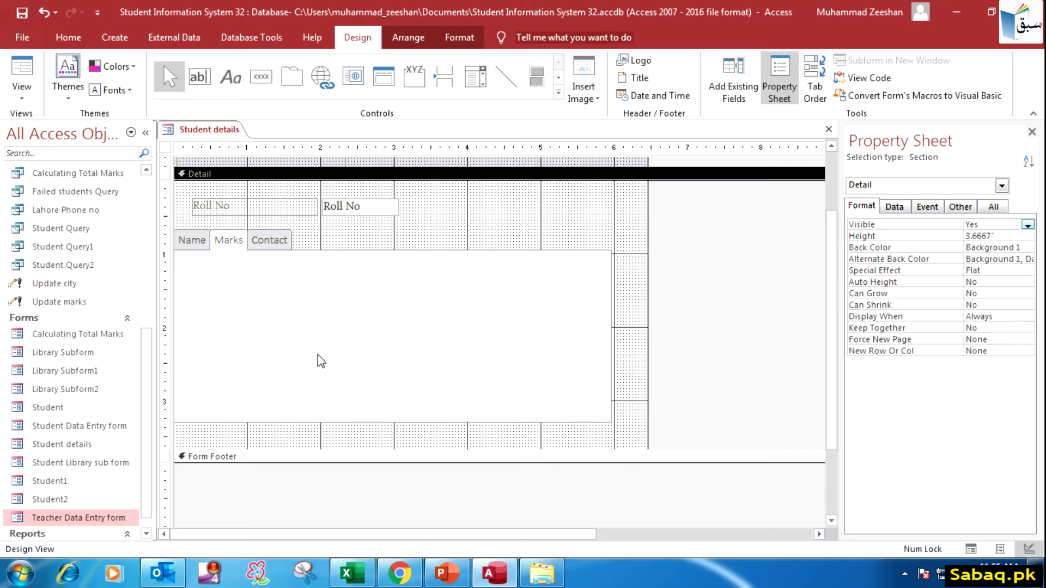
left_click(208, 74)
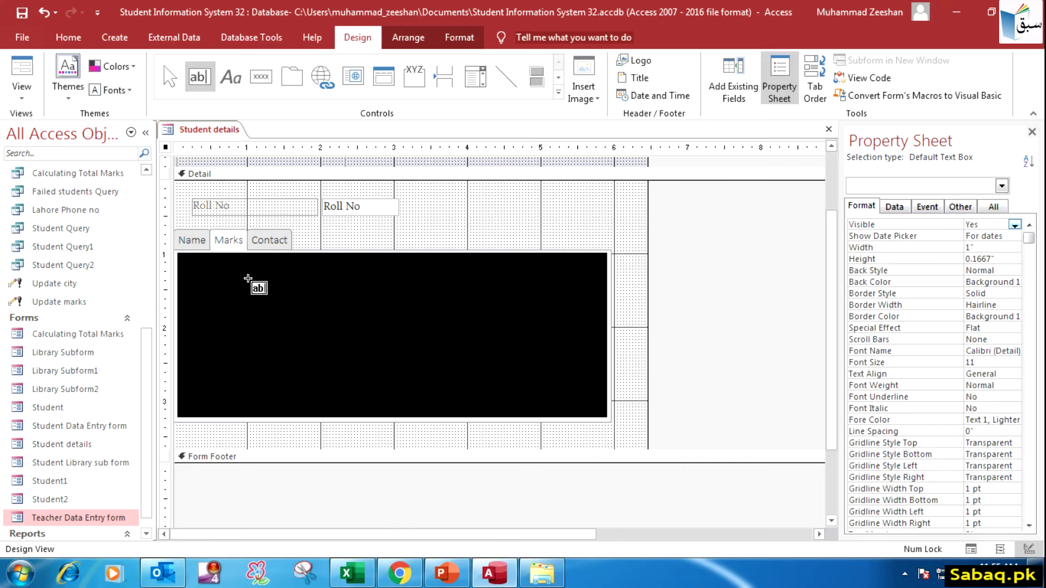
left_click_drag(204, 270, 312, 286)
- Narrow the Marks page text box from its left edge and widen its label to 0.875 inches with the caption "Total Marks"
left_click(209, 277)
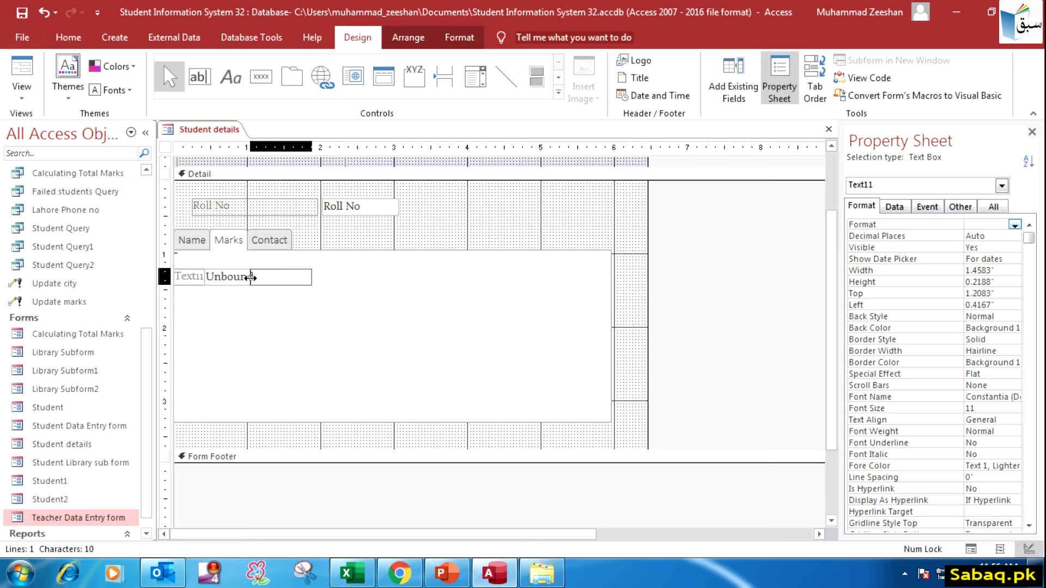
left_click_drag(204, 277, 163, 277)
left_click(202, 277)
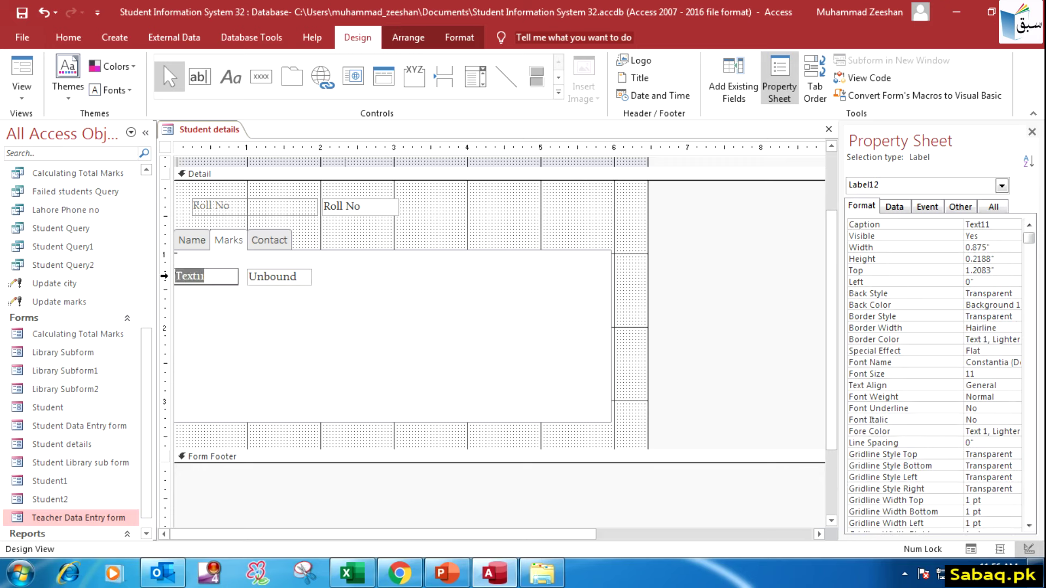
type("Total Marks")
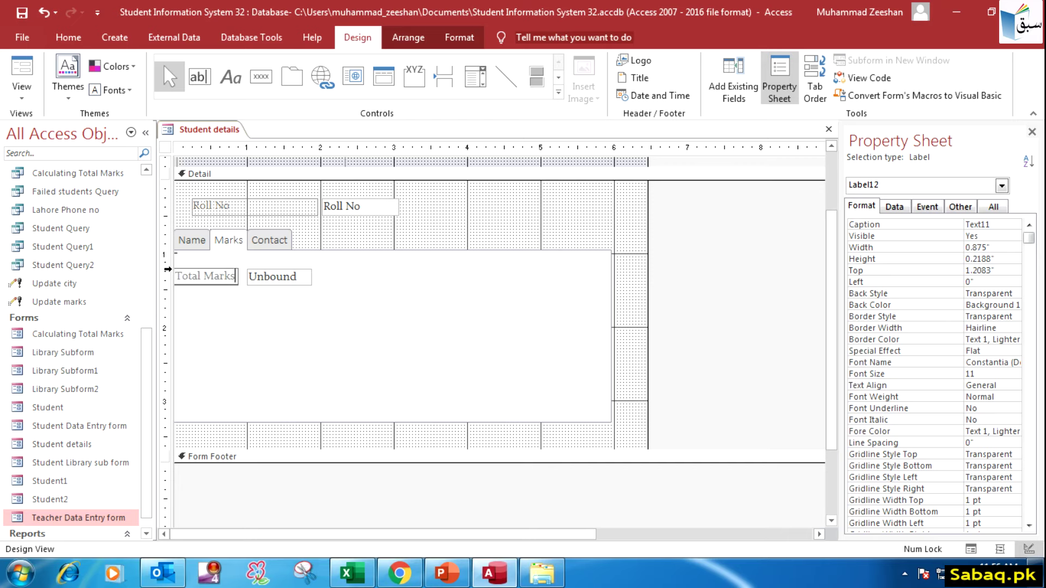
left_click(288, 314)
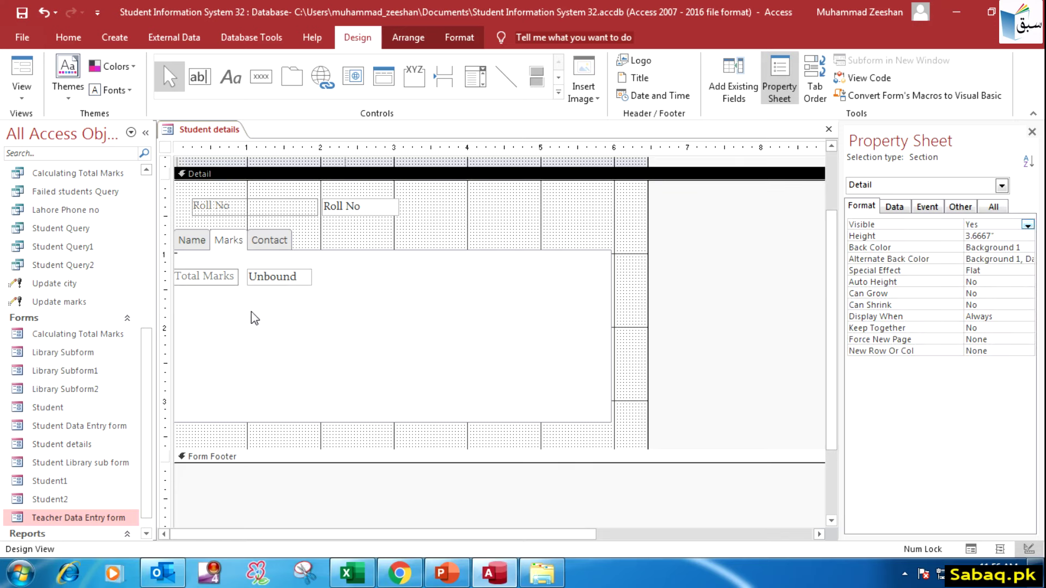
- Place a second text box below Total Marks on the Marks page, widening it and leaving a gap beside its label
left_click(198, 77)
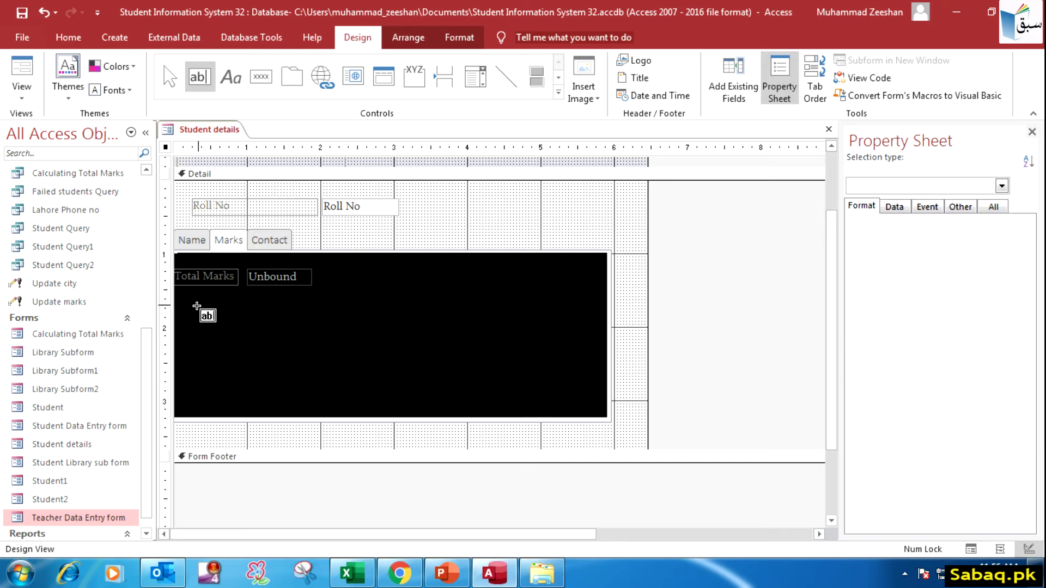
left_click(197, 306)
left_click(208, 314)
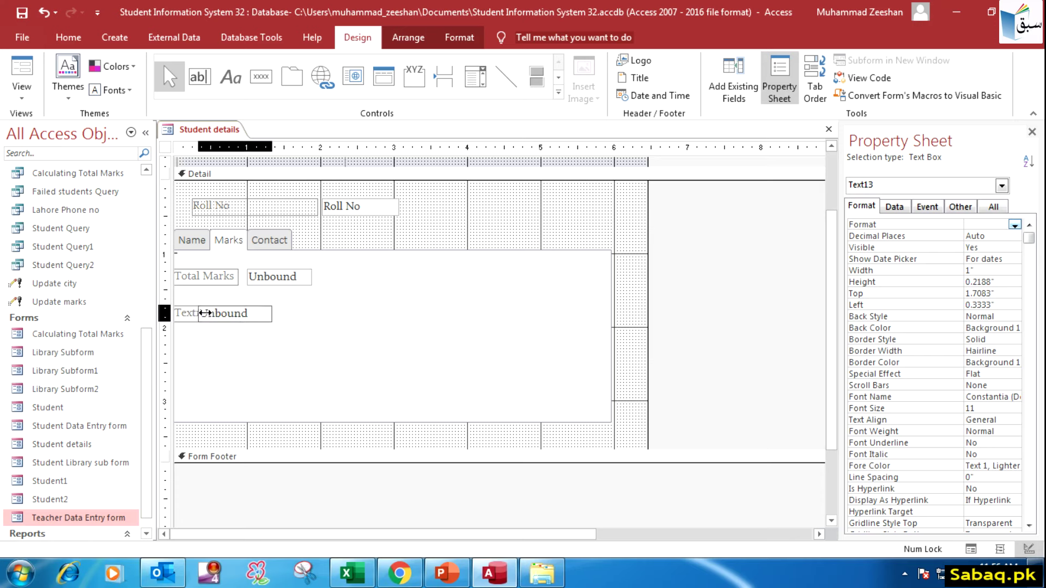
left_click_drag(197, 314, 329, 306)
- Change the caption of the second Marks page text box's label to "Maths"
left_click(199, 311)
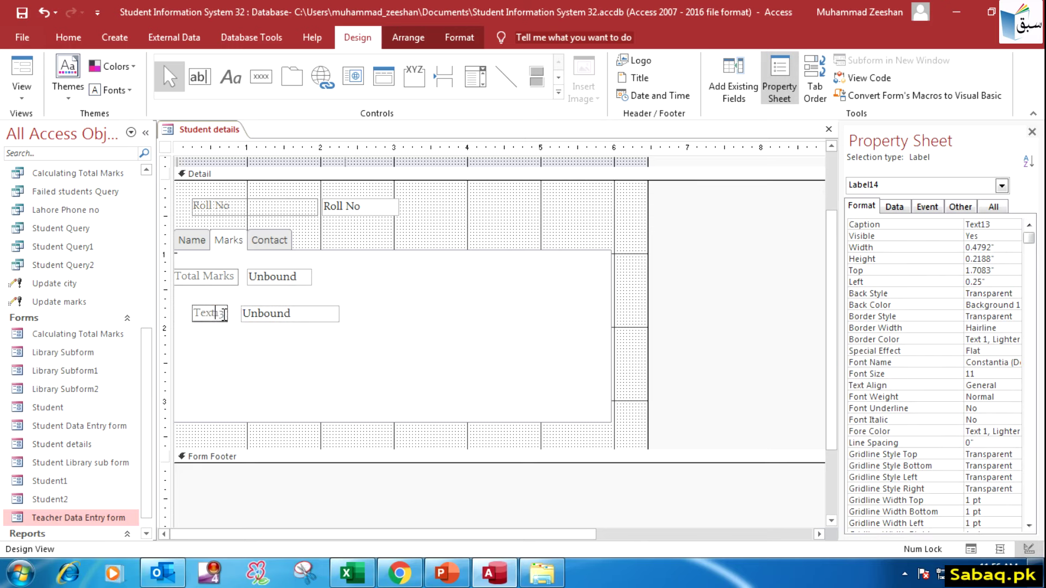
double_click(194, 314)
type("Maths")
left_click(240, 378)
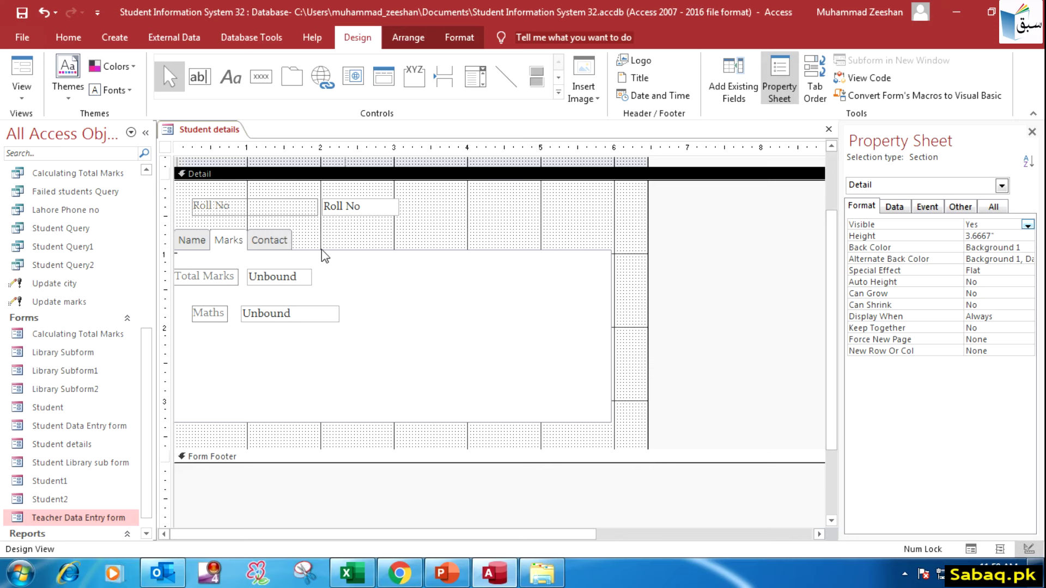
- Place a 1-inch-wide text box near the top of the tab control's Contact page
left_click(279, 242)
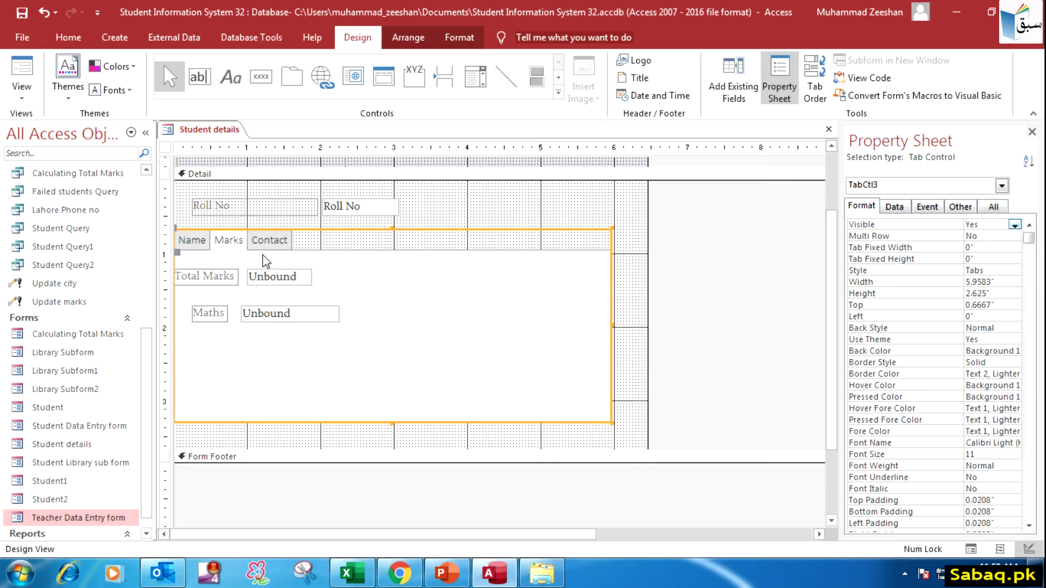
left_click(272, 241)
left_click(266, 280)
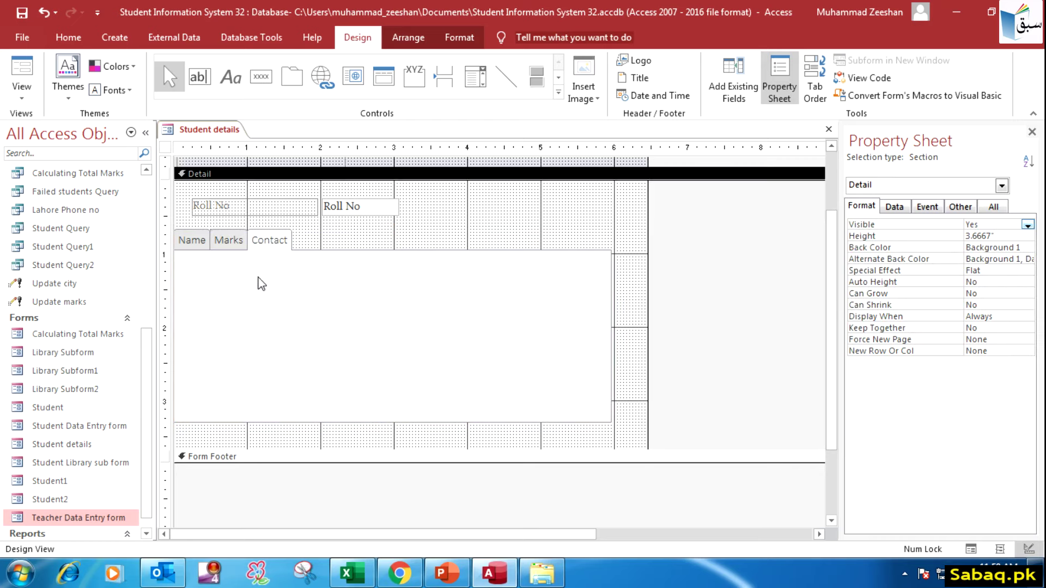
left_click(200, 76)
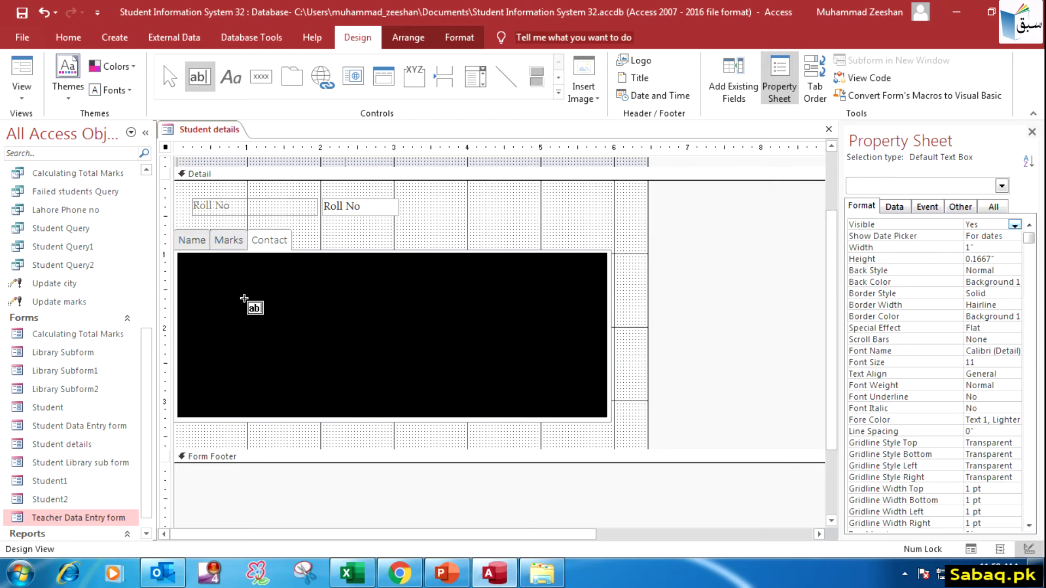
left_click(222, 271)
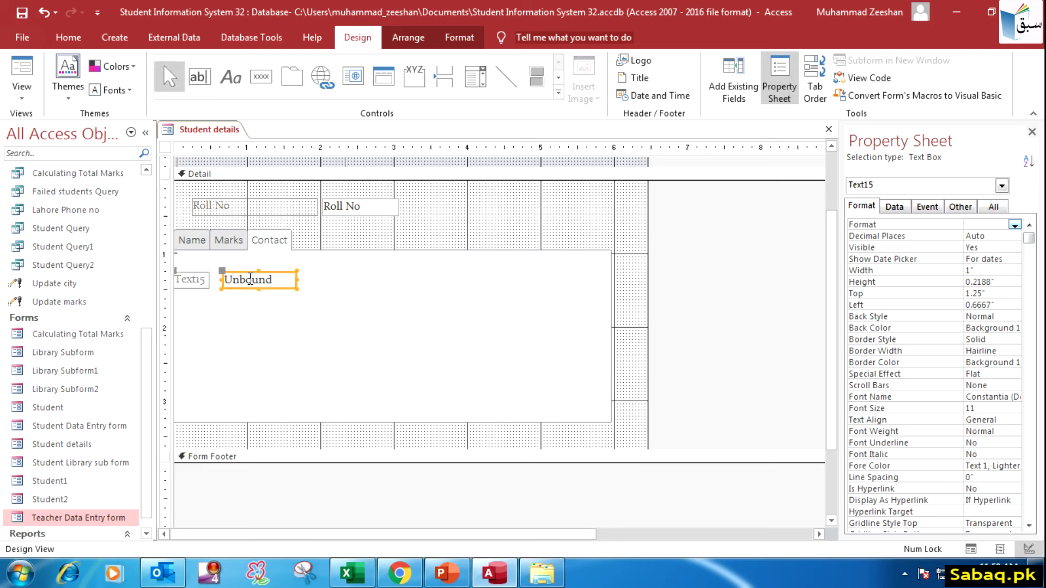
- Change the caption of the Contact page text box's label to "Phone no"
left_click(204, 279)
double_click(206, 281)
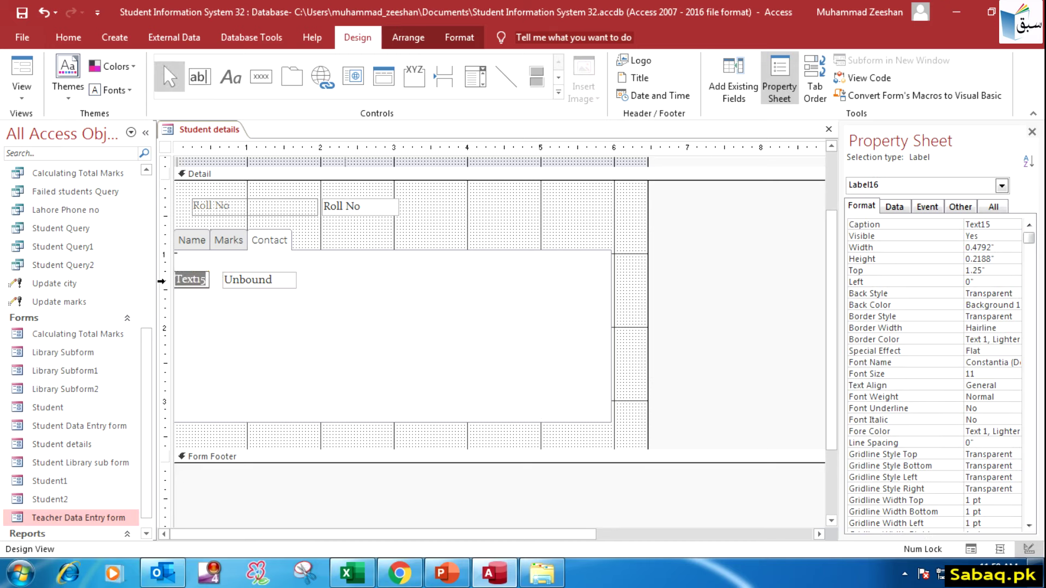
type("Phone no")
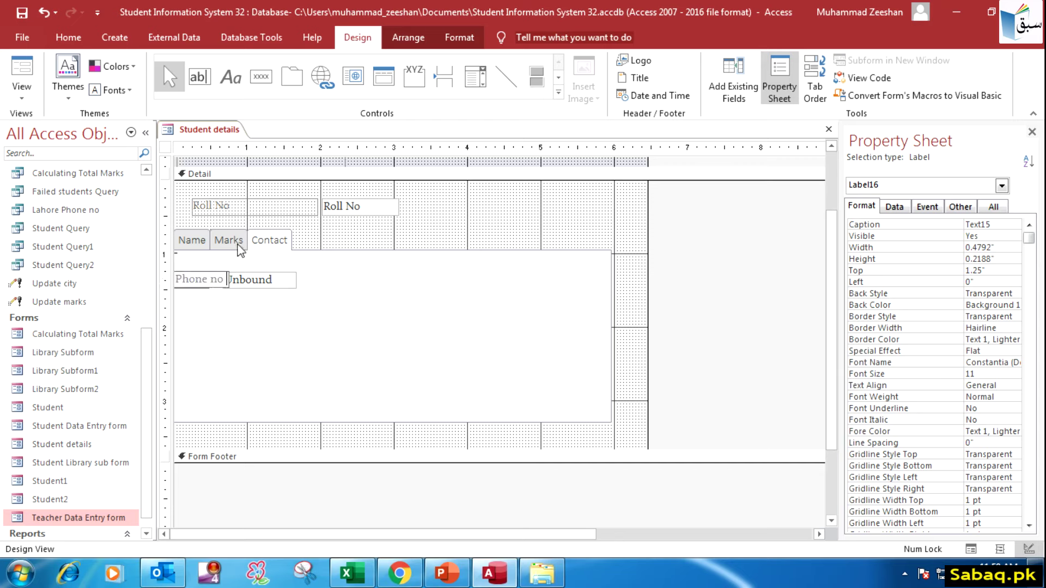
left_click(281, 340)
- Add a second text box below Phone no on the Contact page and caption its label "Address"
left_click(206, 86)
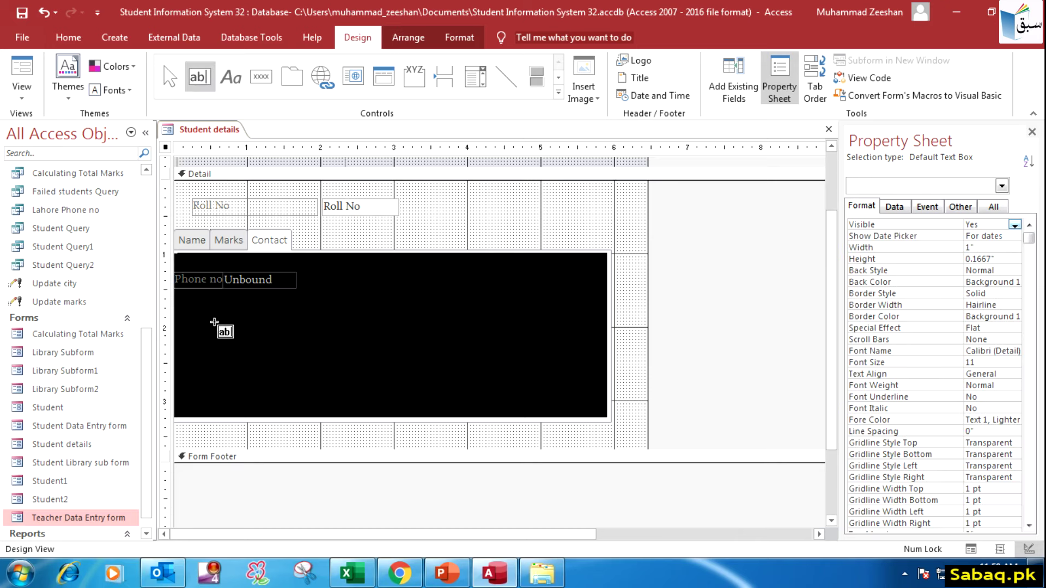
left_click(218, 326)
left_click(203, 331)
key("F2")
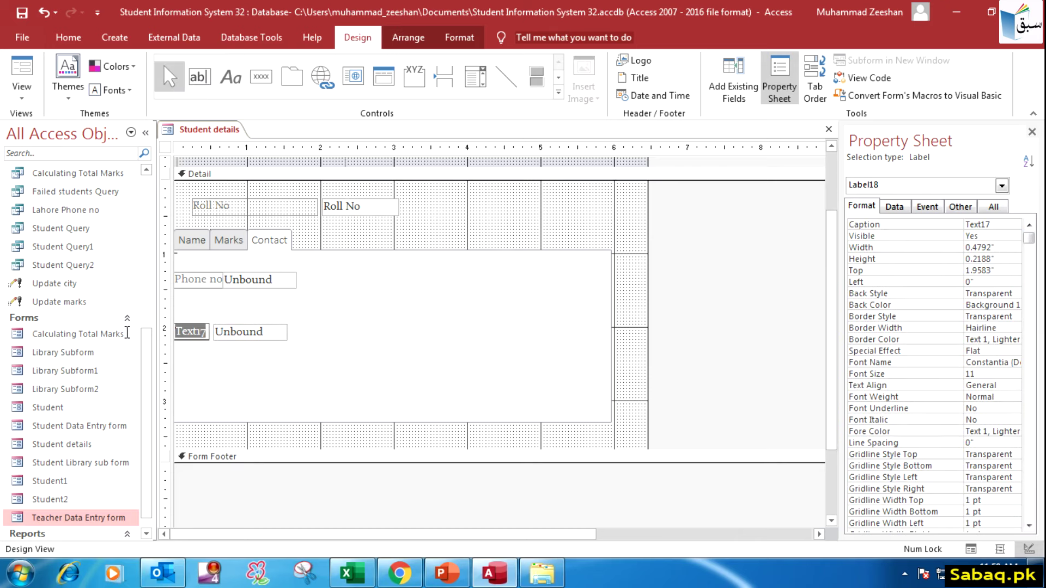
type("Address")
left_click(325, 386)
- Review the fields on the Name, Marks and Contact pages and inspect the Full Name text box
left_click(253, 288)
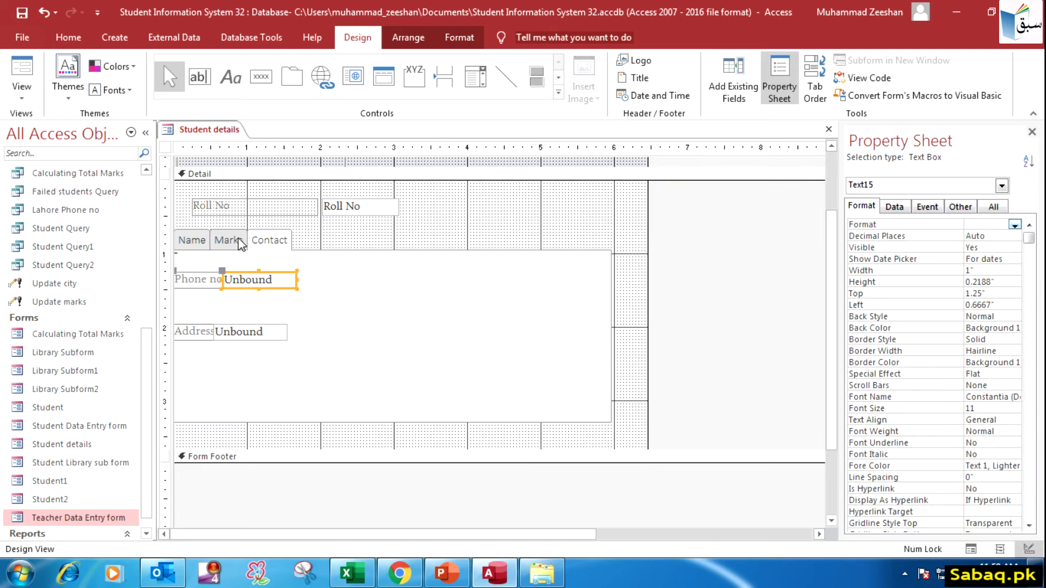
left_click(188, 240)
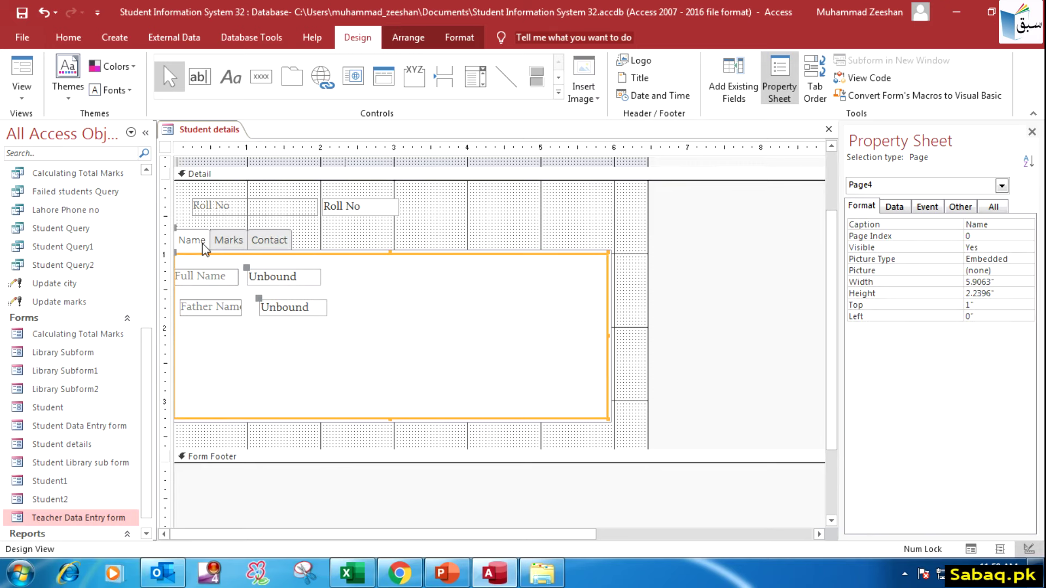
left_click(228, 240)
left_click(279, 244)
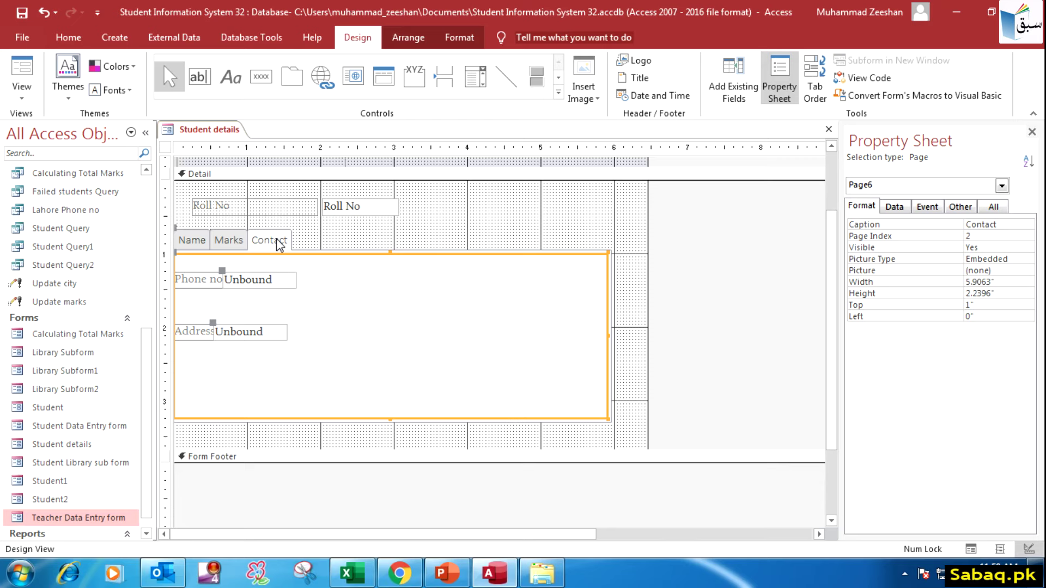
left_click(192, 248)
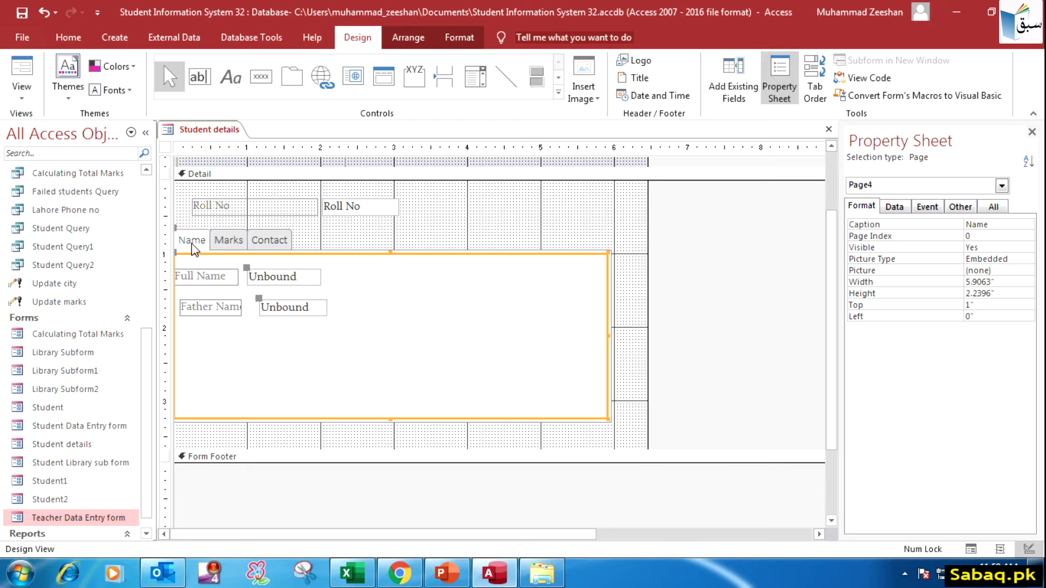
left_click(285, 277)
left_click(302, 277)
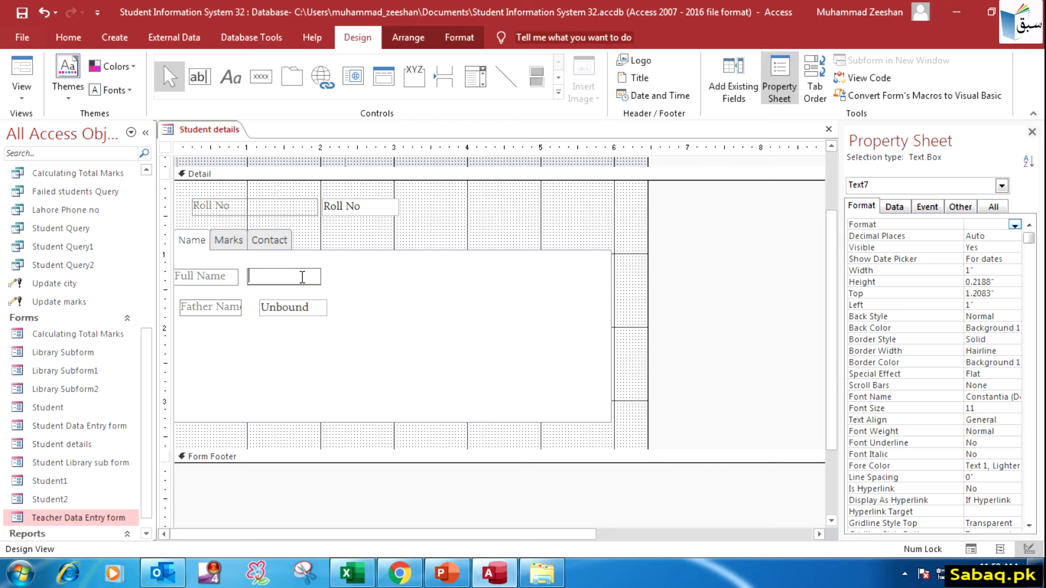
left_click(310, 347)
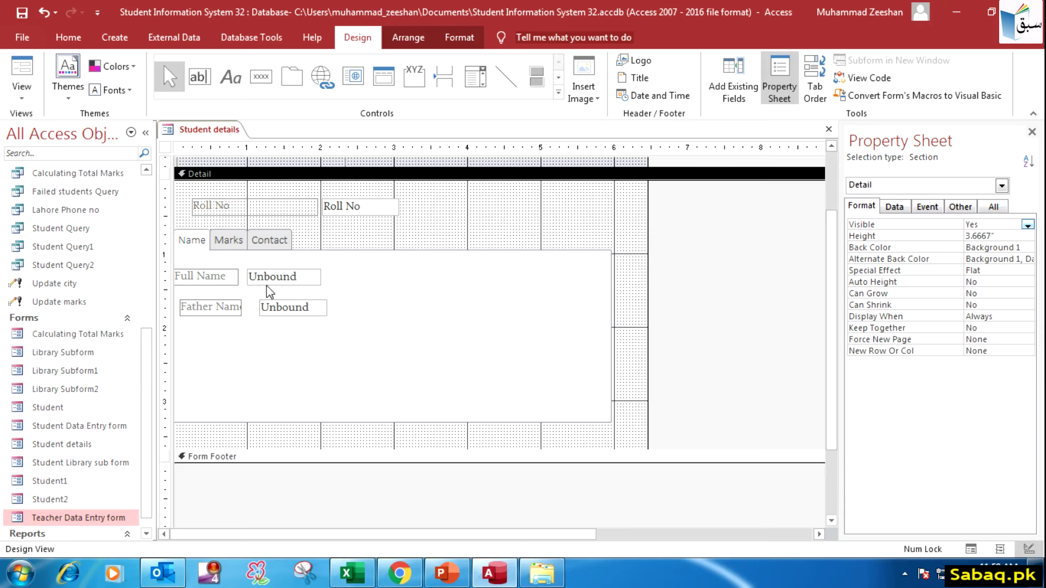
- Examine the fields of the Student Data Entry form and the Student table, and return to the Student details form design
scroll(143, 357, "down", 1)
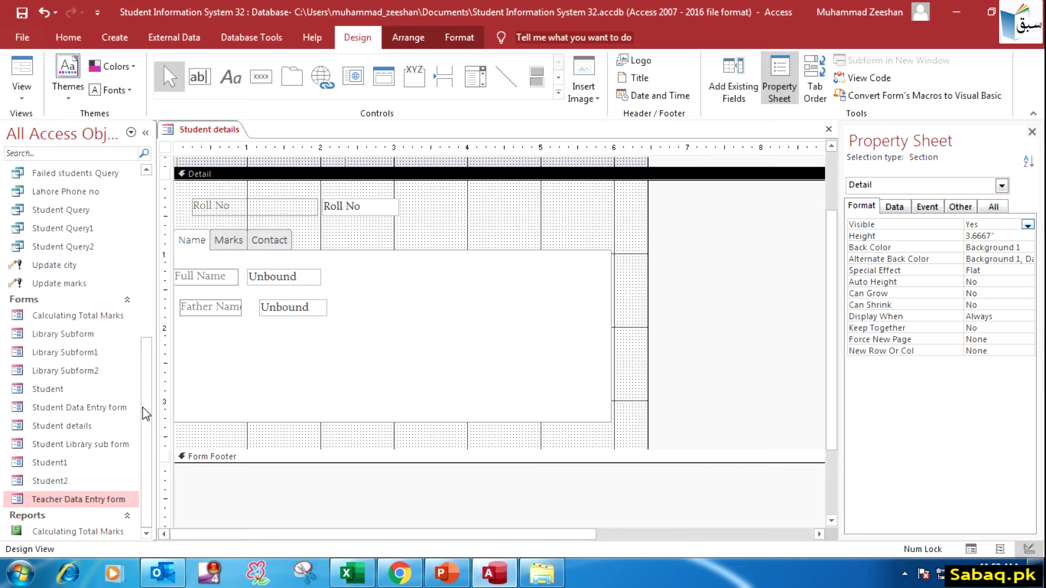
double_click(96, 407)
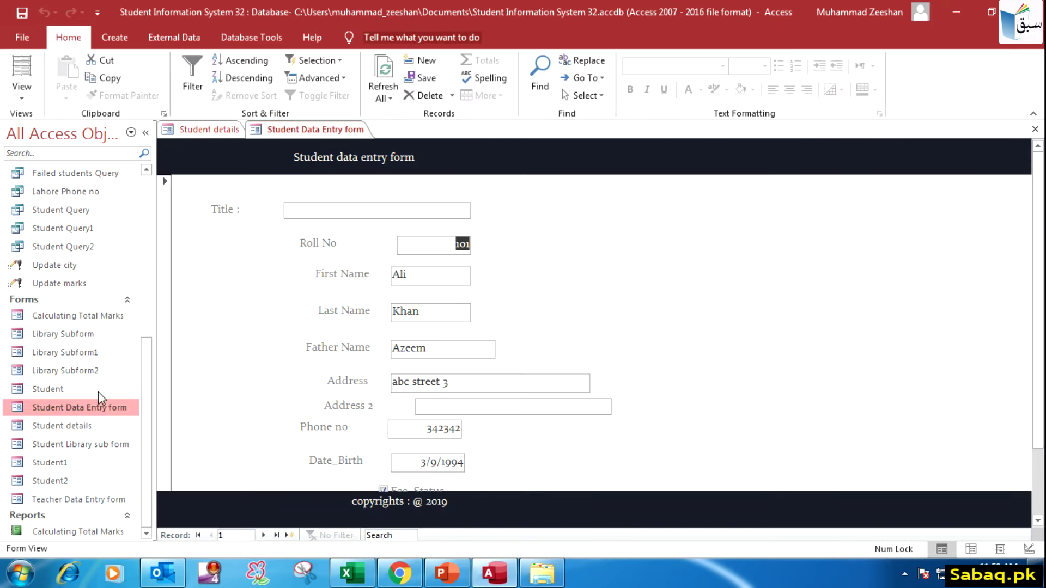
left_click(554, 410)
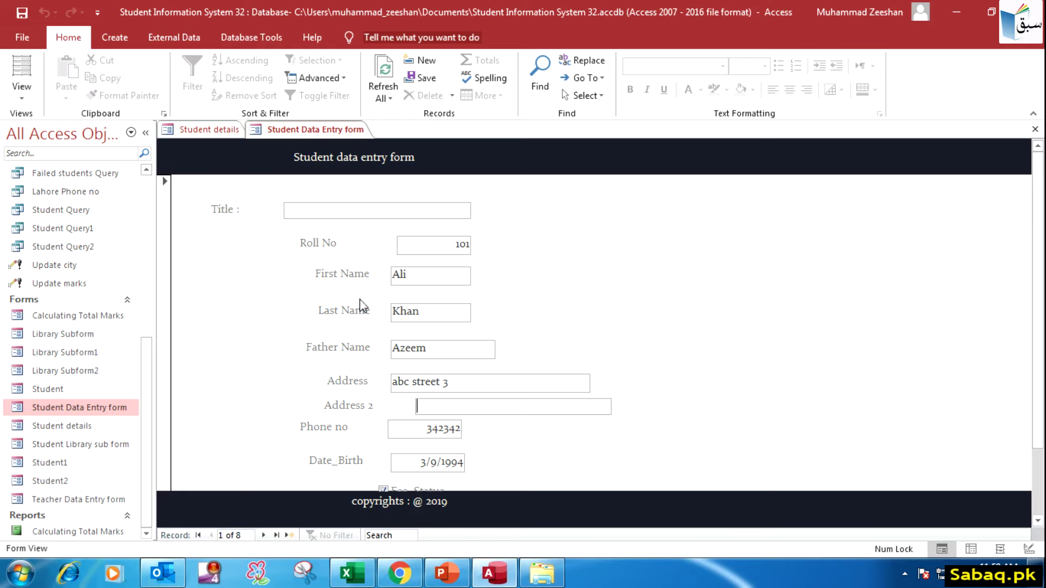
scroll(344, 248, "down", 2)
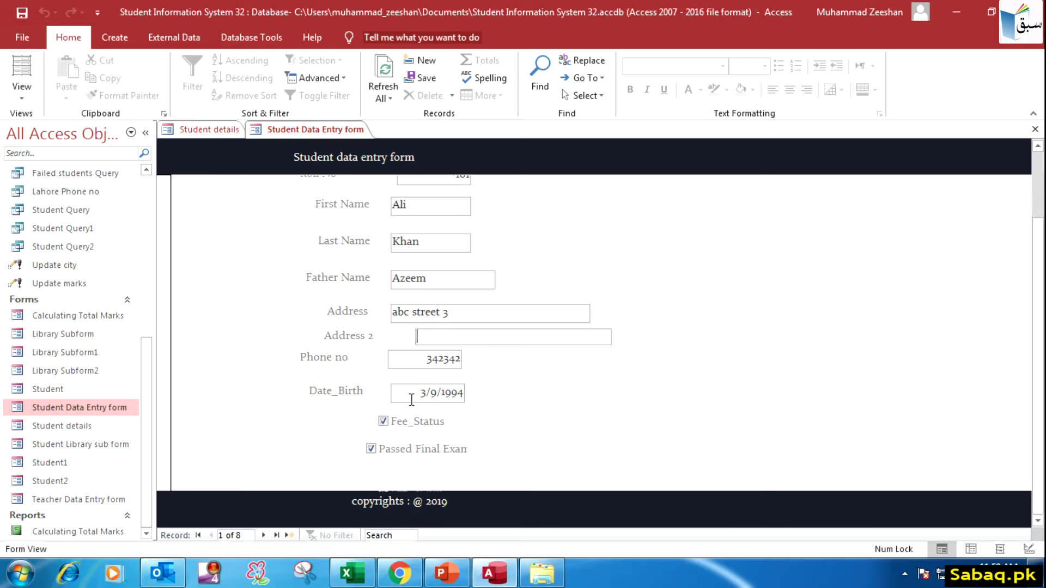
scroll(425, 392, "up", 2)
scroll(434, 406, "down", 2)
left_click_drag(148, 369, 156, 225)
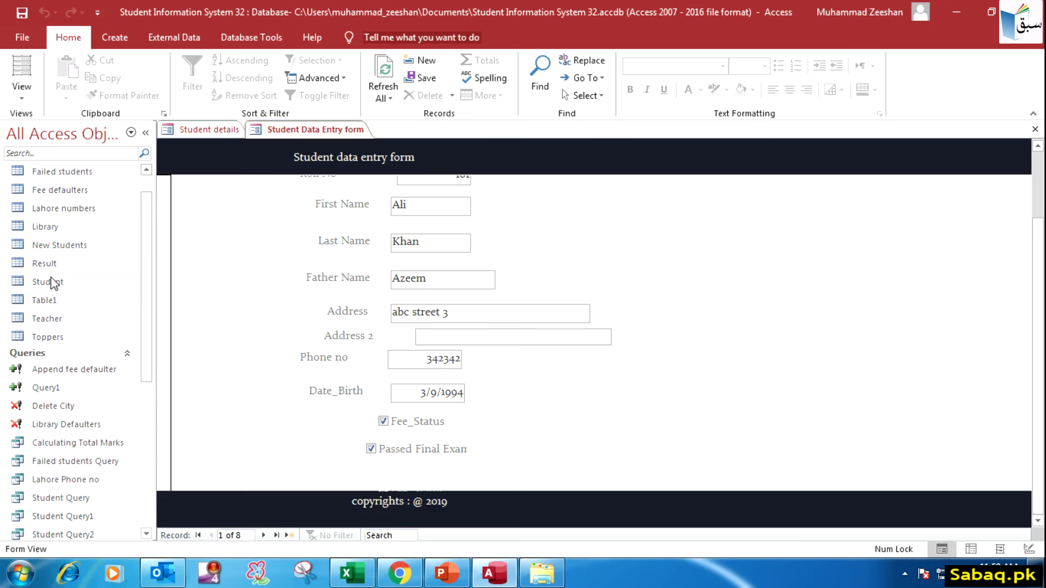
double_click(81, 281)
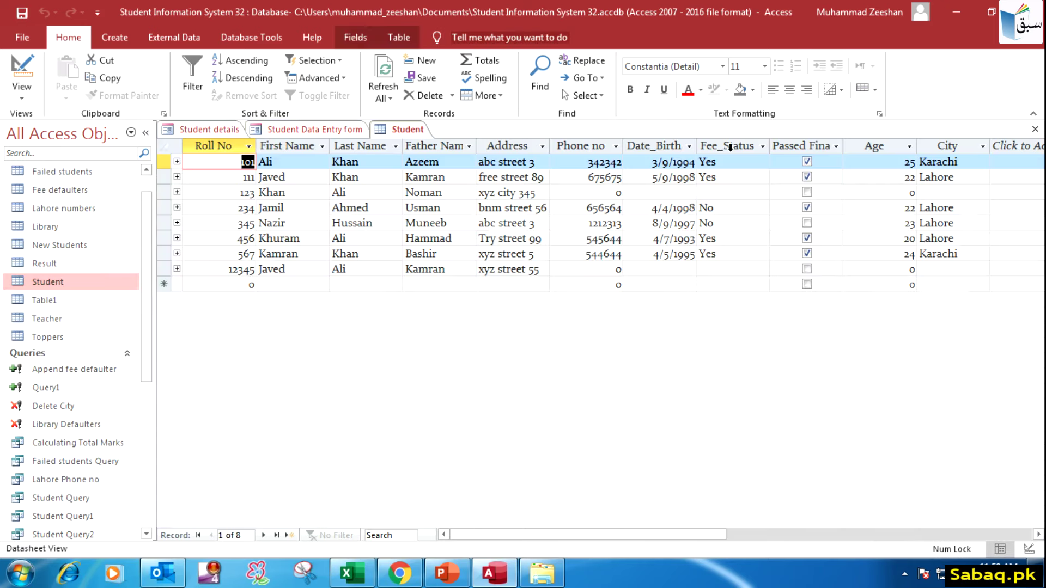
left_click(338, 132)
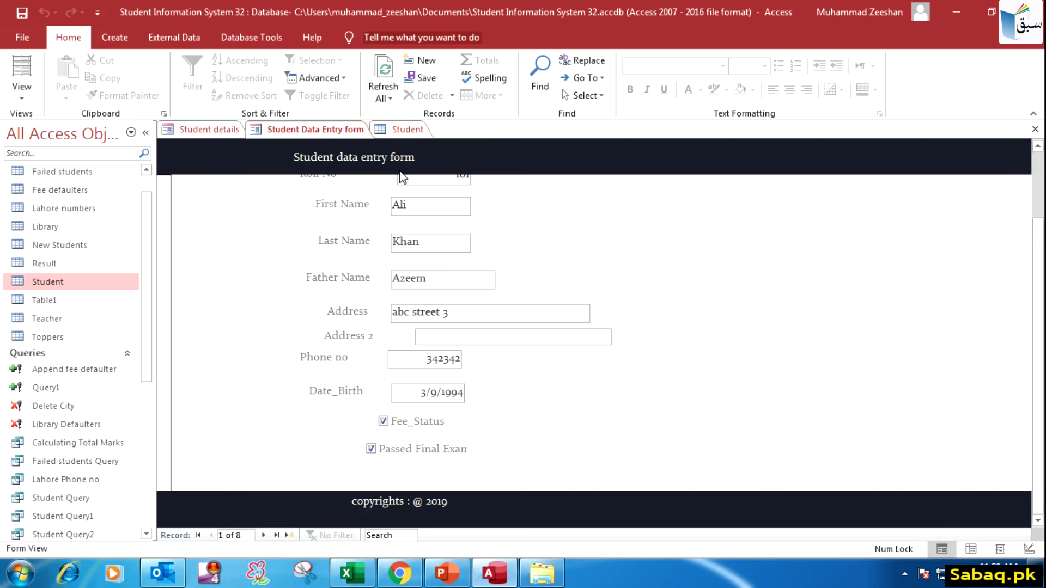
left_click(215, 132)
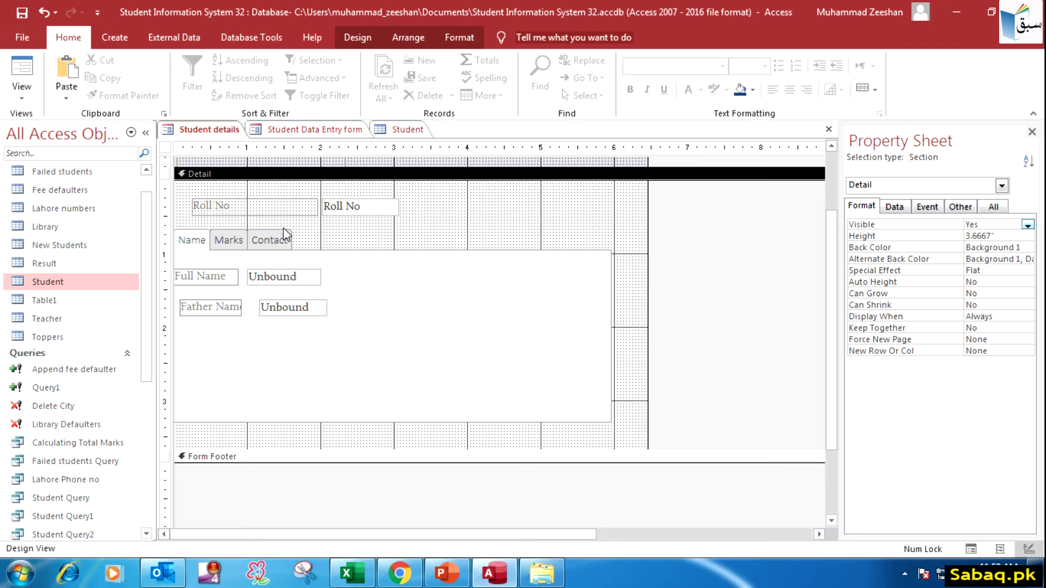
- Insert a fourth page into the tab control and set its caption to "Search"
left_click(375, 304)
right_click(375, 293)
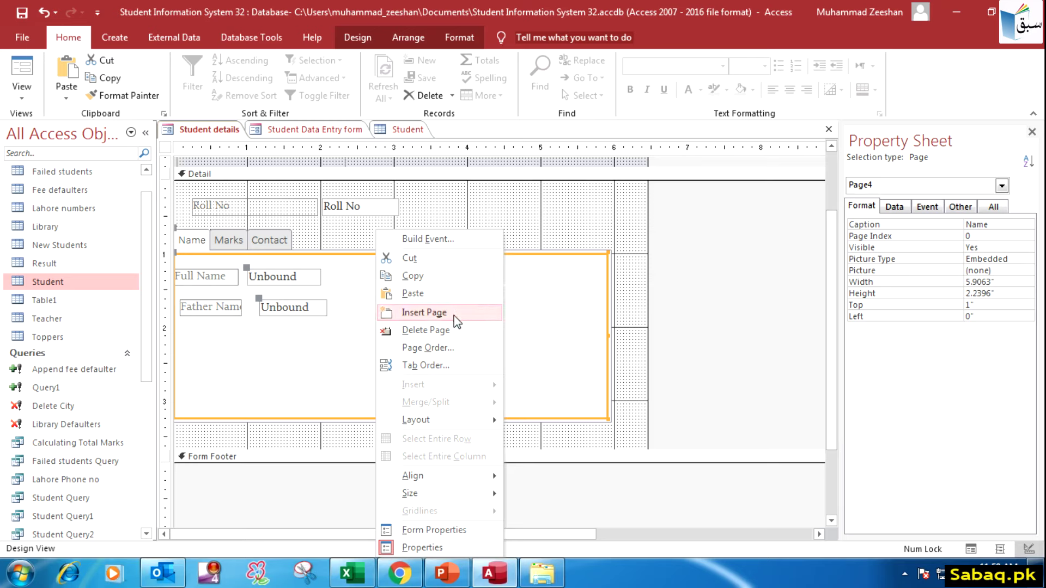
left_click(423, 313)
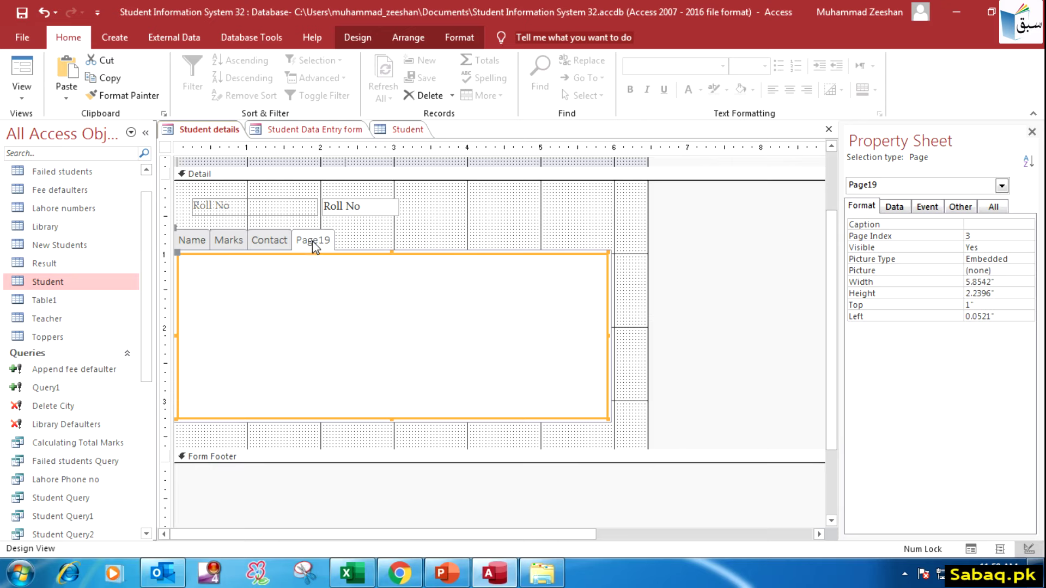
left_click(994, 223)
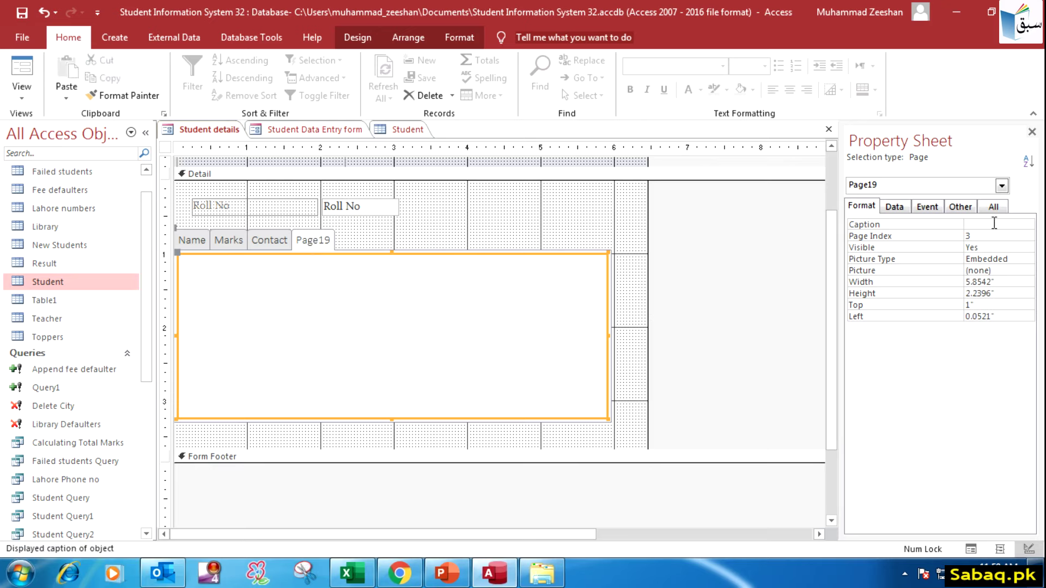
type("Search")
left_click(449, 346)
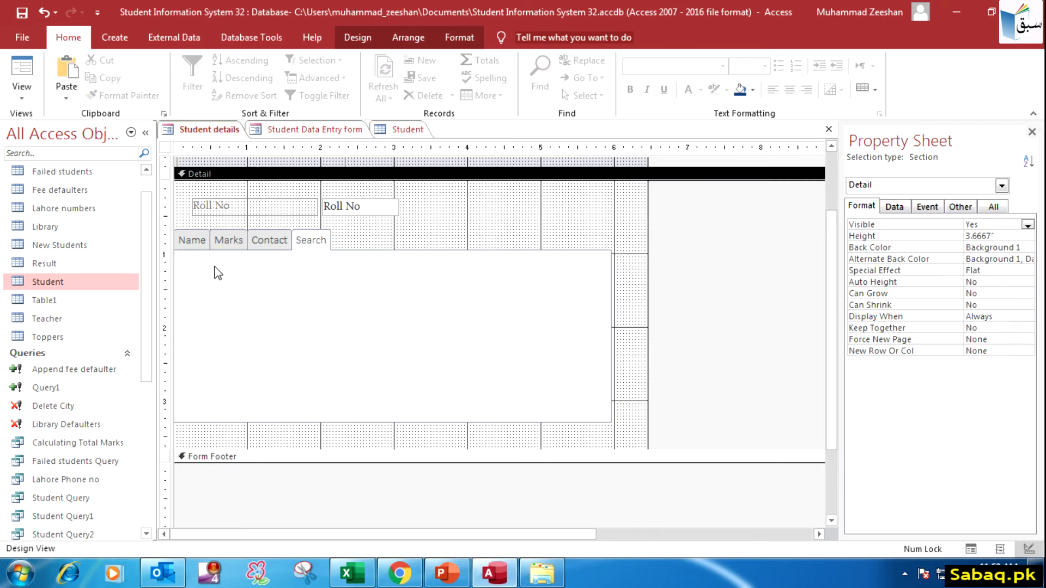
- Add a text box on the tab control's Search page at about 0.67 inch left and 1.46 inches top
left_click(322, 244)
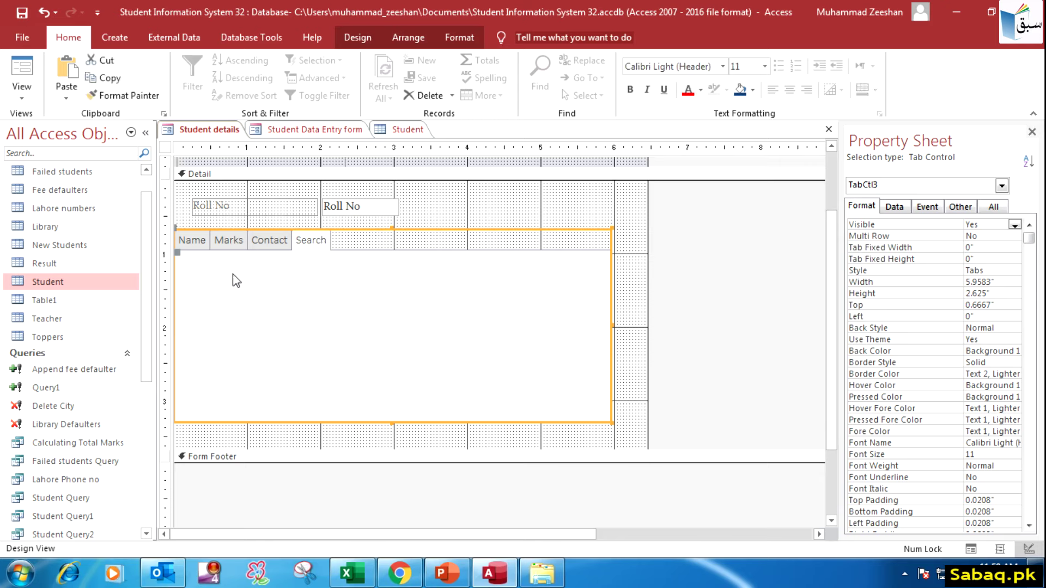
left_click(324, 306)
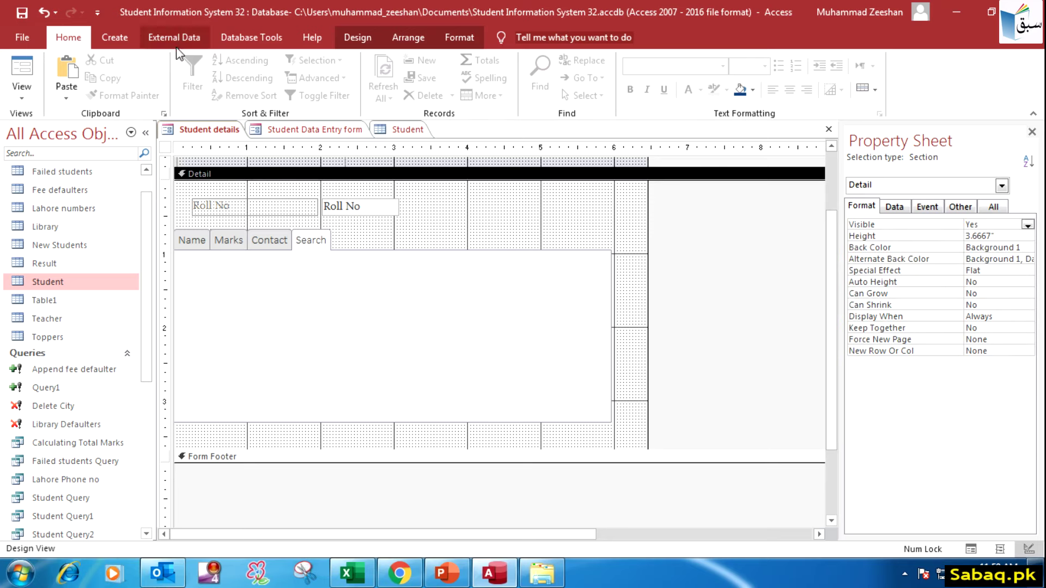
left_click(357, 38)
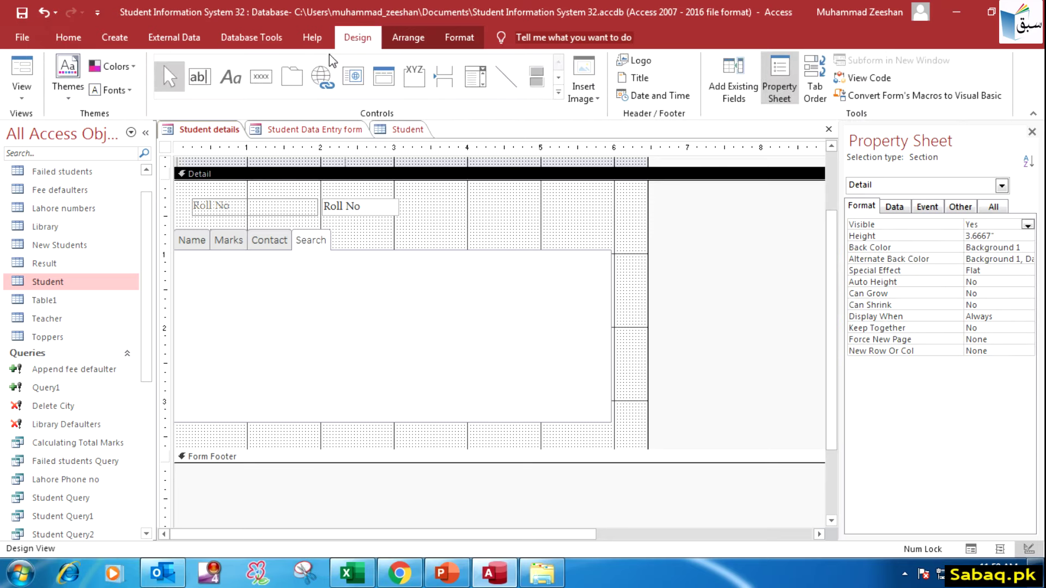
left_click(202, 75)
left_click(224, 289)
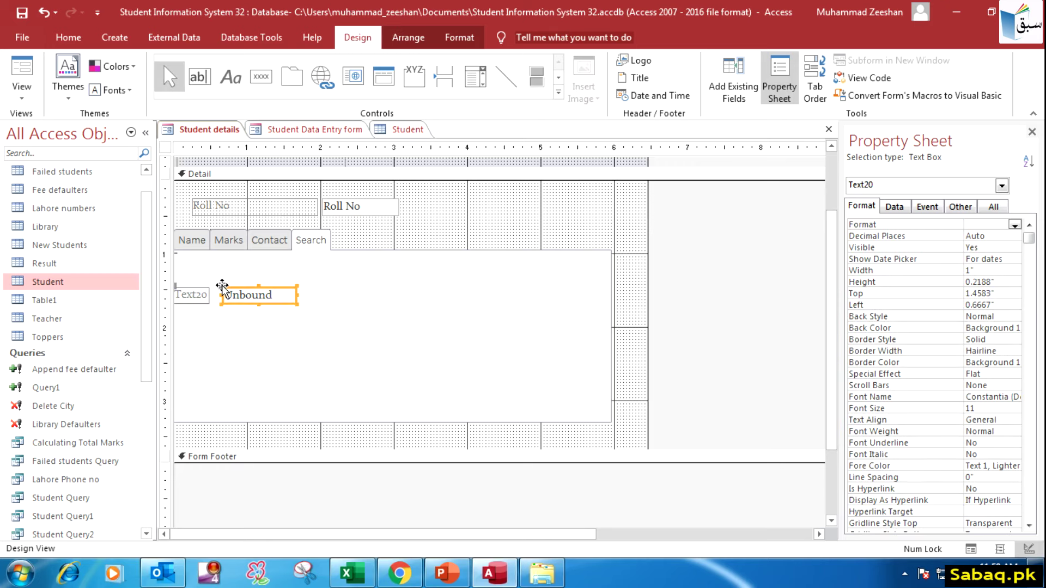
- Caption the label of the Search page's text box "Search student"
left_click(207, 292)
double_click(178, 296)
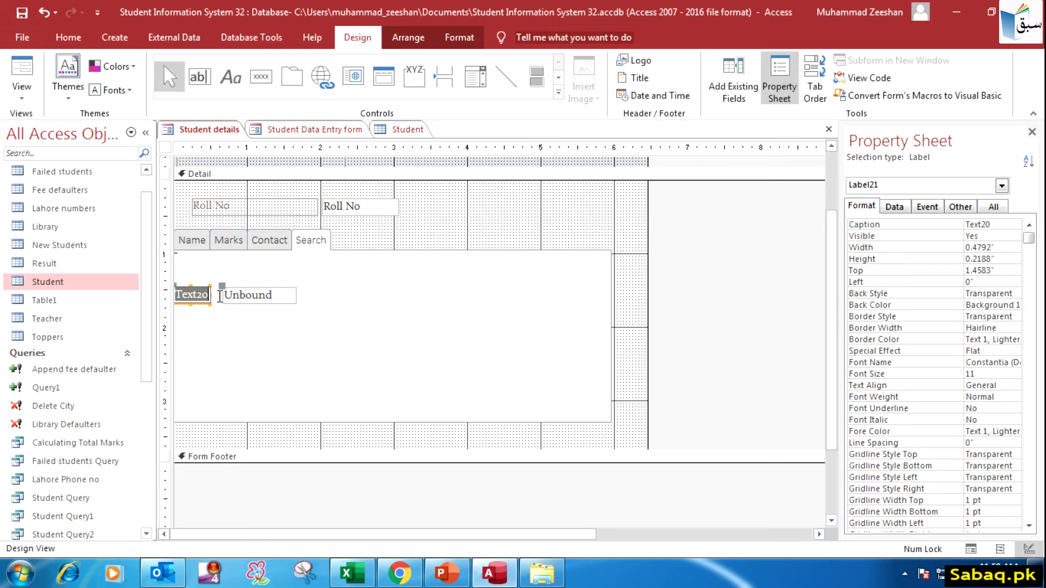
type("Search")
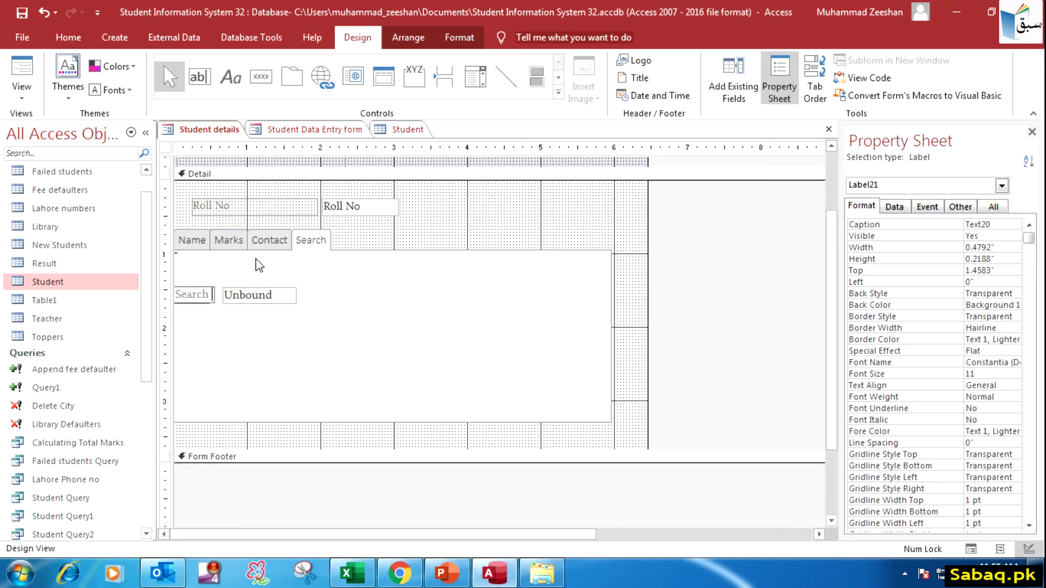
type(" srudent")
key("BackSpace")
key("BackSpace")
key("BackSpace")
key("BackSpace")
key("BackSpace")
key("BackSpace")
type("tudent")
- Narrow the search text box to about 0.75 inch and shift it and its label further into the Search page
left_click(283, 298)
left_click_drag(285, 295, 253, 294)
left_click(249, 300)
left_click(283, 297)
left_click(265, 299)
left_click(337, 303)
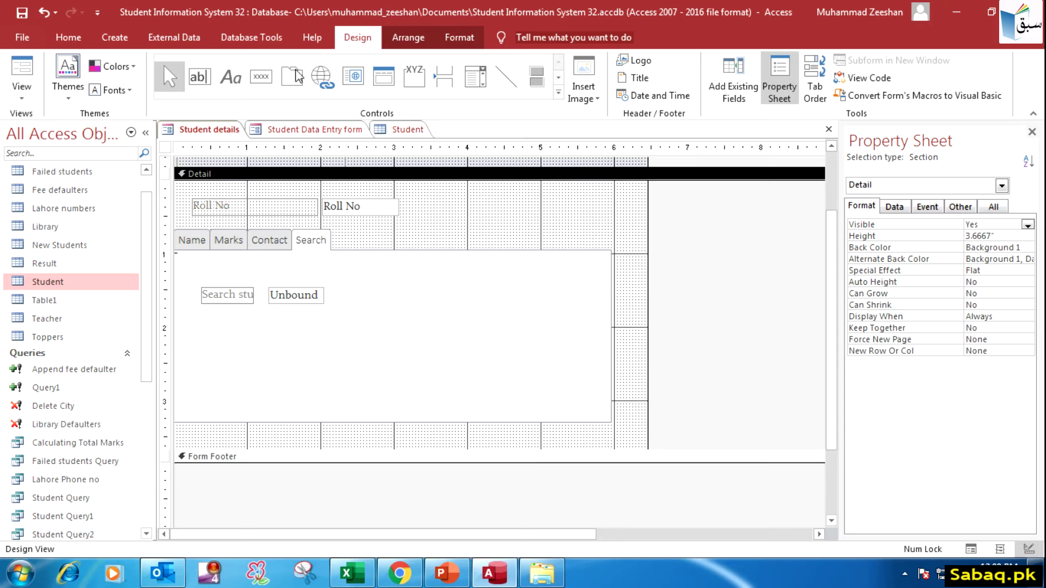
- Draw a command button about 0.33 by 0.25 inch beside the search text box and assign it the Record Navigation action Find Record
left_click(263, 86)
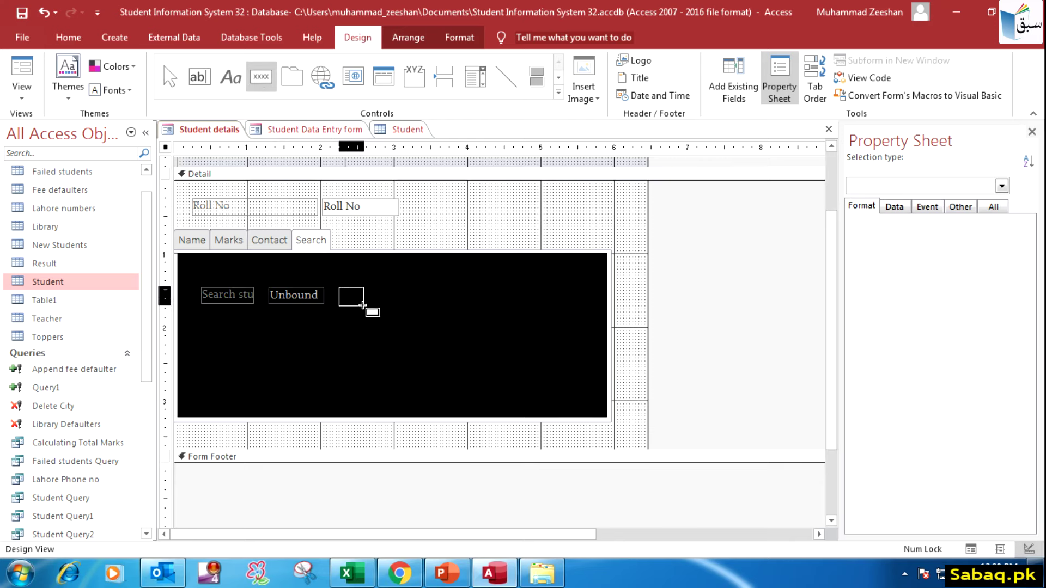
left_click(340, 289)
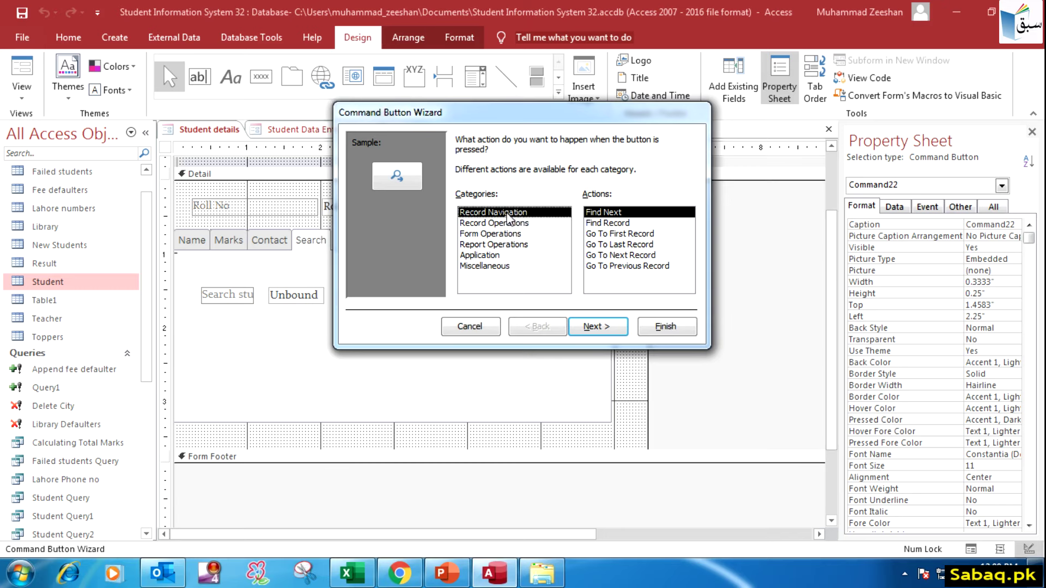
left_click(643, 222)
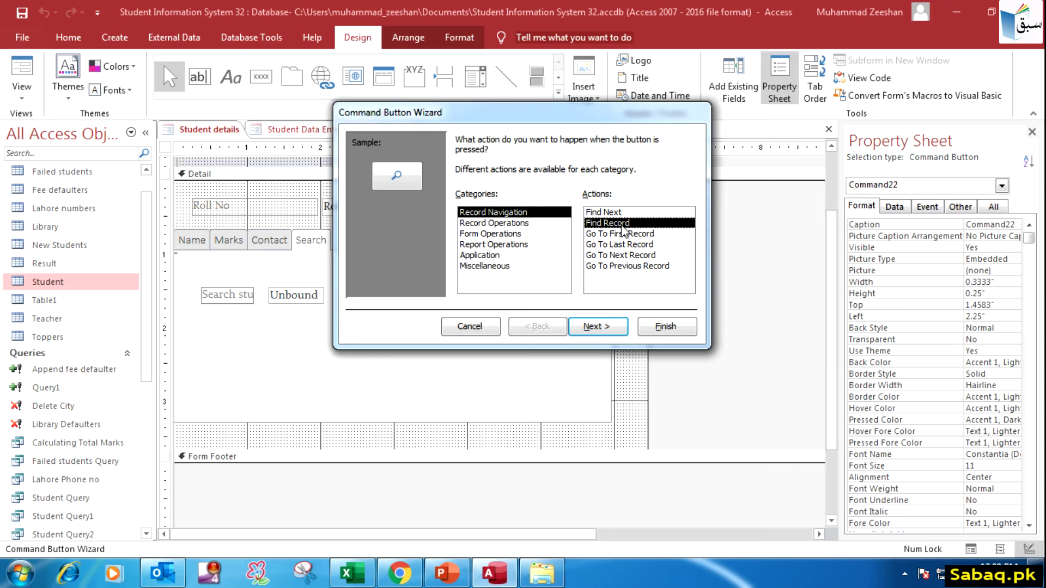
left_click(613, 326)
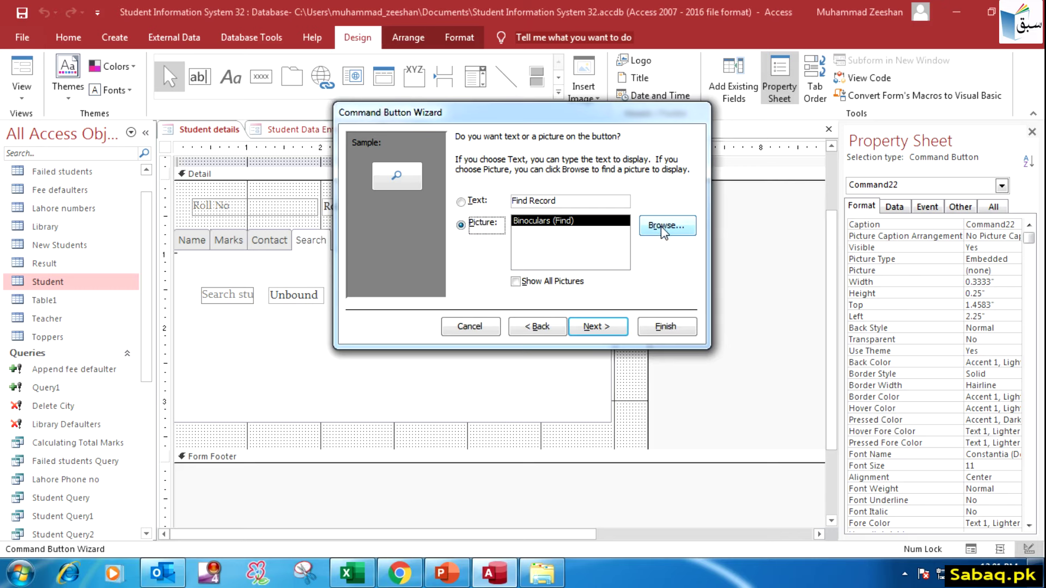
- Show the text "Find Record" on the command button, name it "Search name" and finish the wizard
left_click(461, 202)
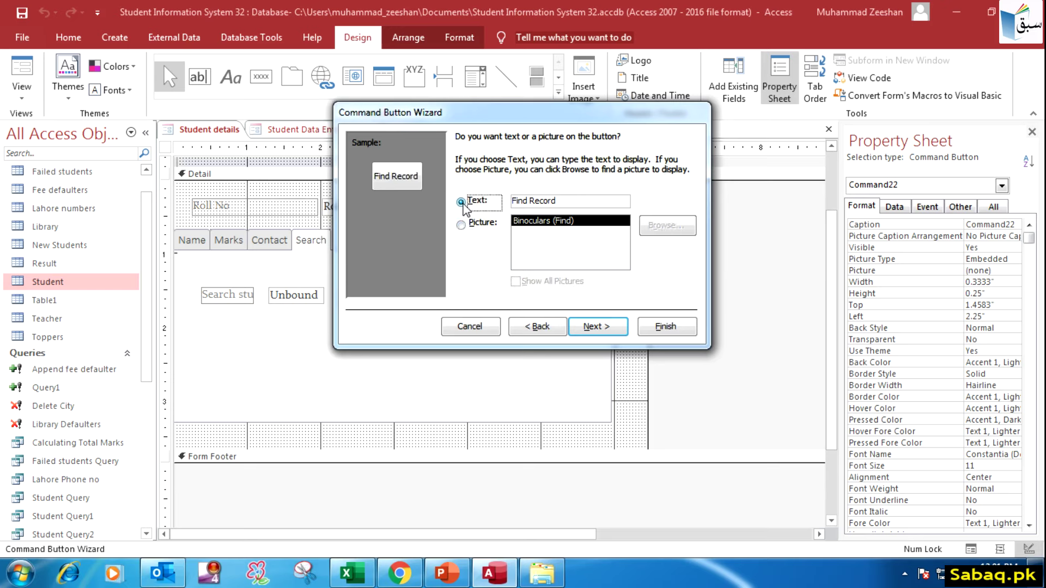
double_click(545, 201)
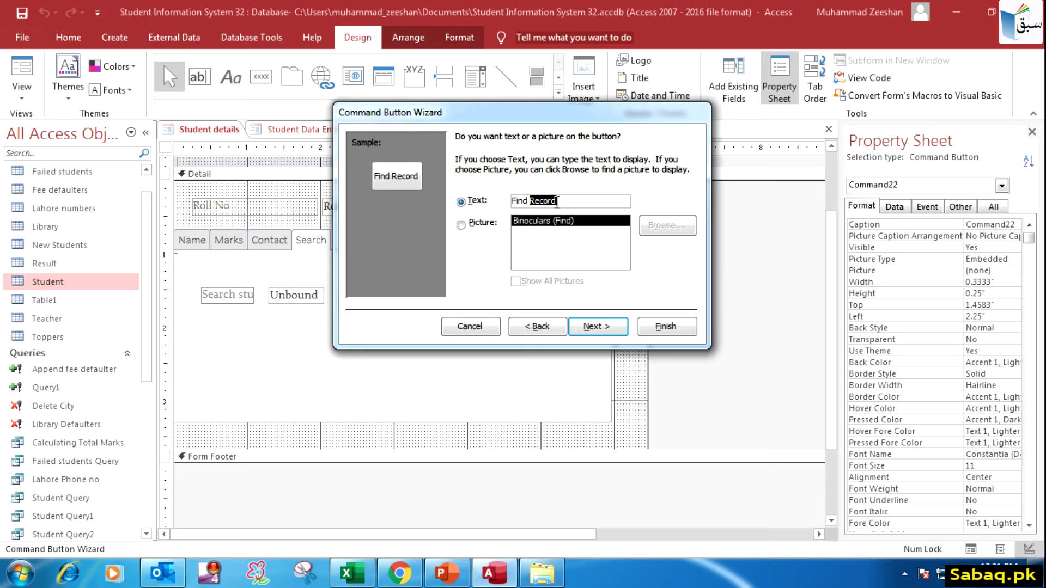
left_click(598, 326)
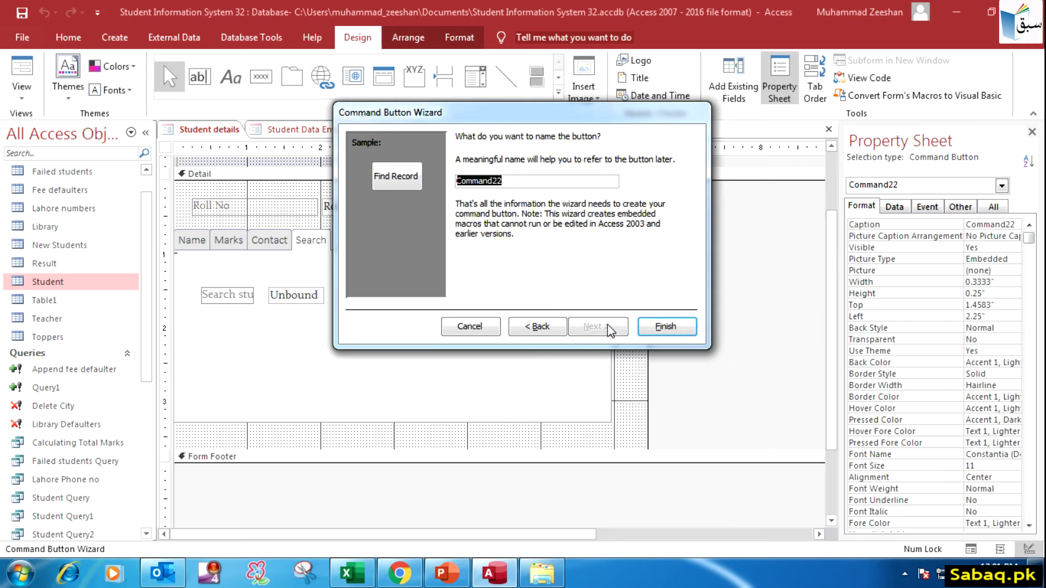
left_click(533, 180)
left_click_drag(550, 181, 386, 180)
type("Search name")
left_click(675, 325)
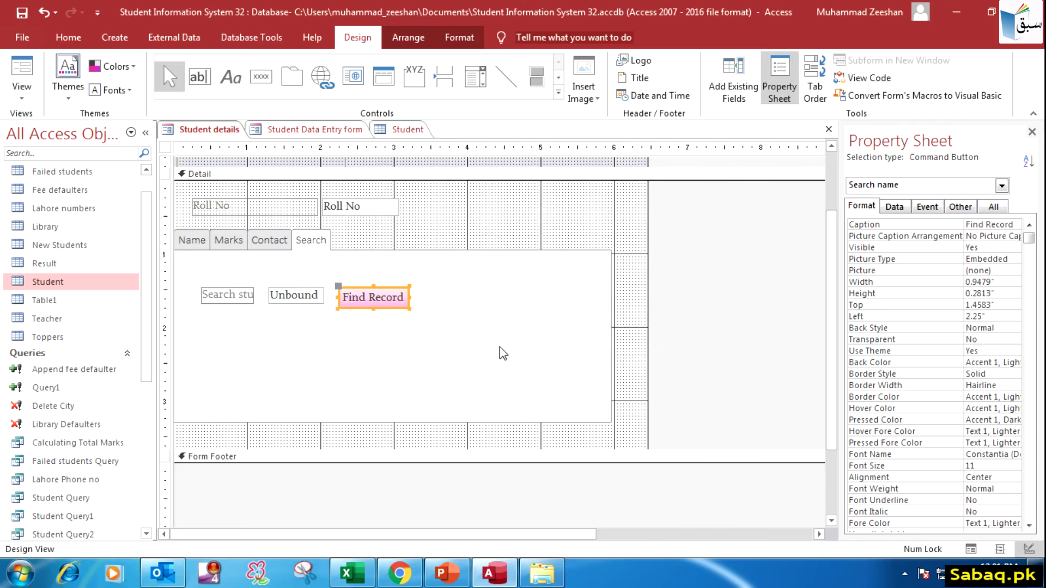
left_click(441, 354)
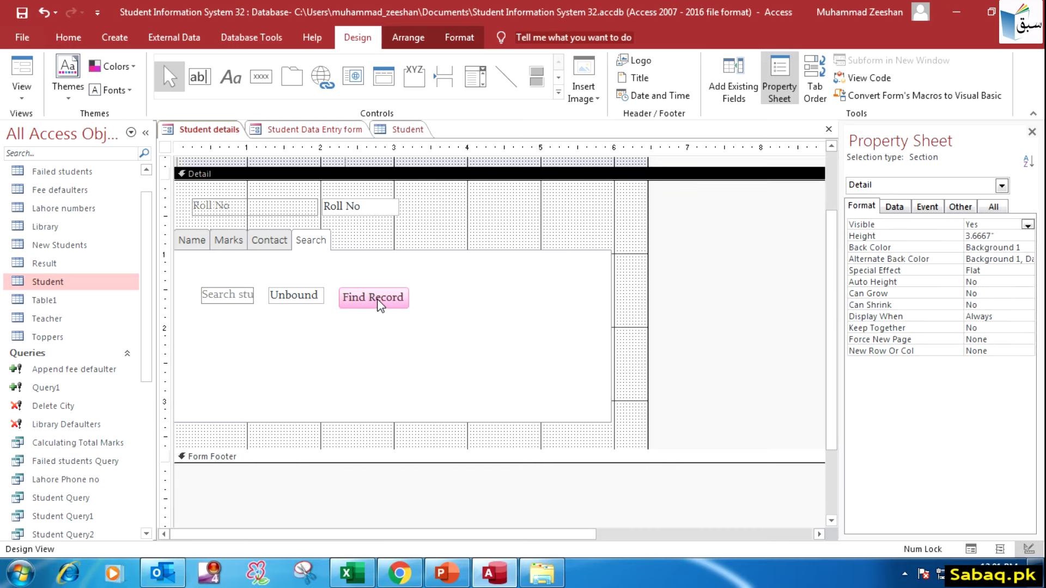
- Inspect the search label and text box, and review the Contact, Marks and Name pages in the form design
left_click(255, 298)
left_click_drag(255, 298, 293, 303)
left_click(294, 297)
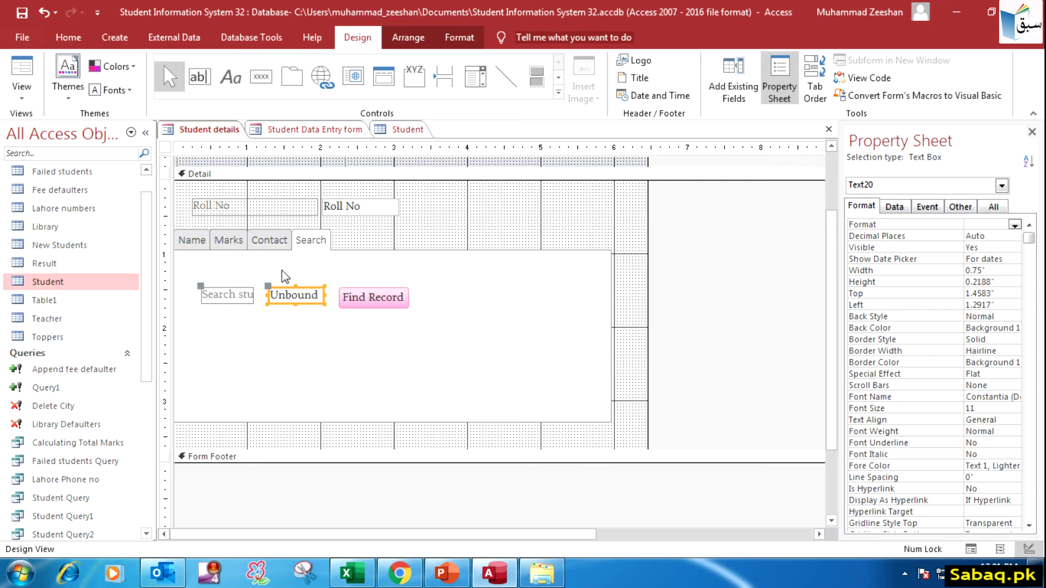
left_click(270, 242)
left_click(243, 240)
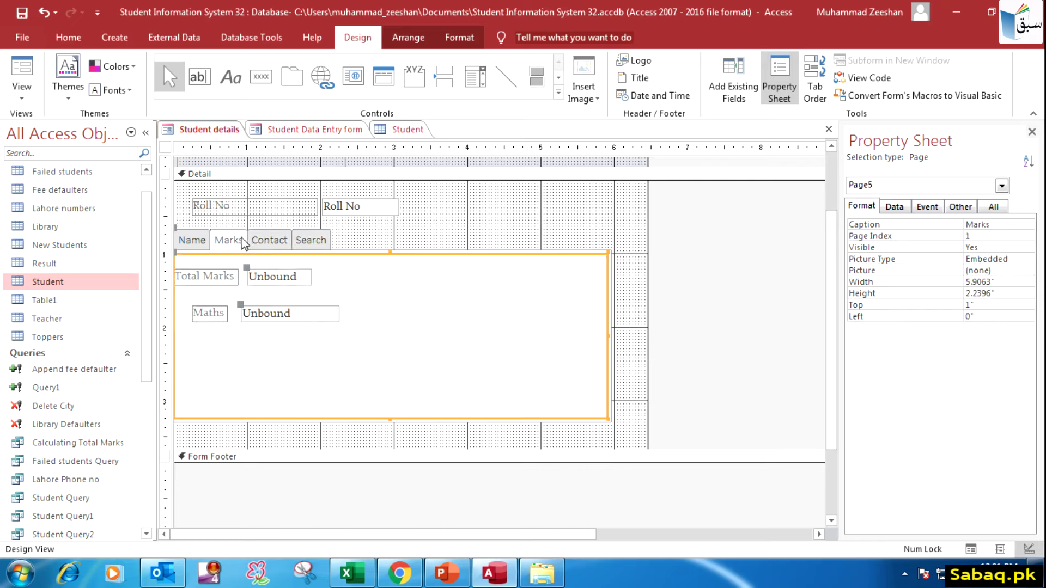
left_click(191, 242)
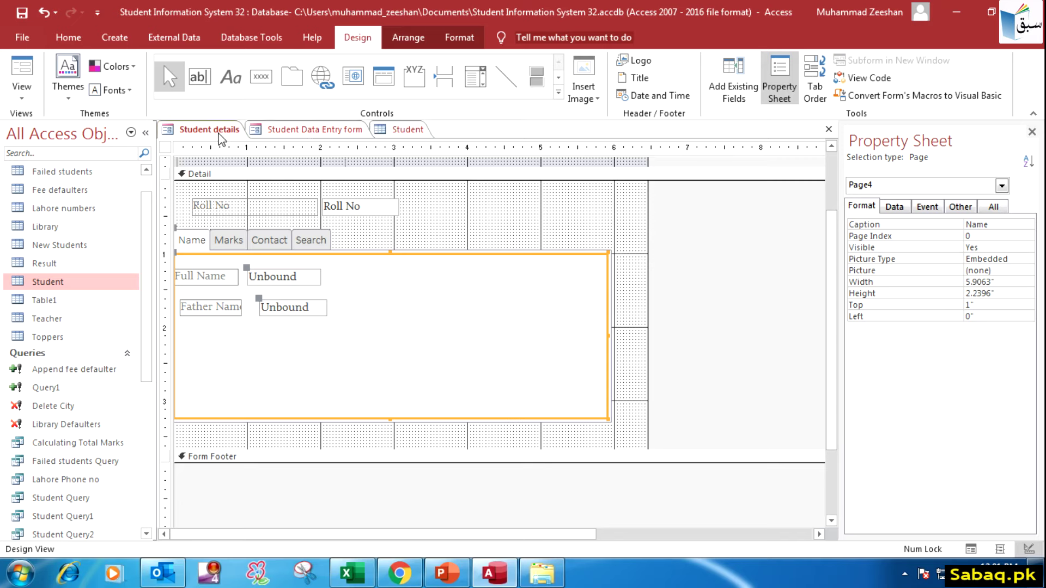
- Switch the Student details form to Form View
left_click(223, 131)
right_click(399, 267)
right_click(222, 132)
left_click(268, 200)
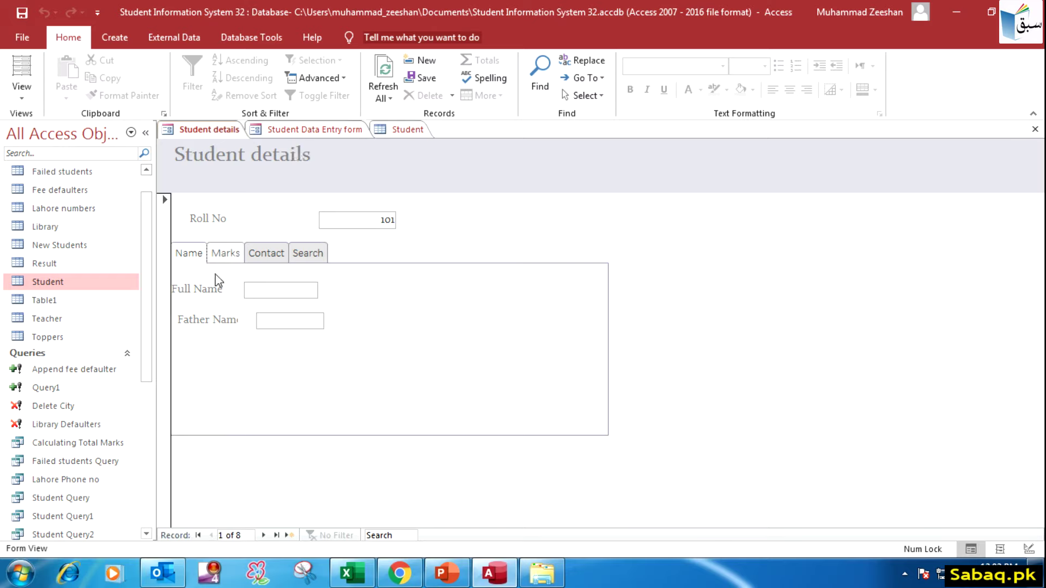
- Check the Marks, Contact, Search and Name pages of the running form and the Father Name text box
left_click(233, 256)
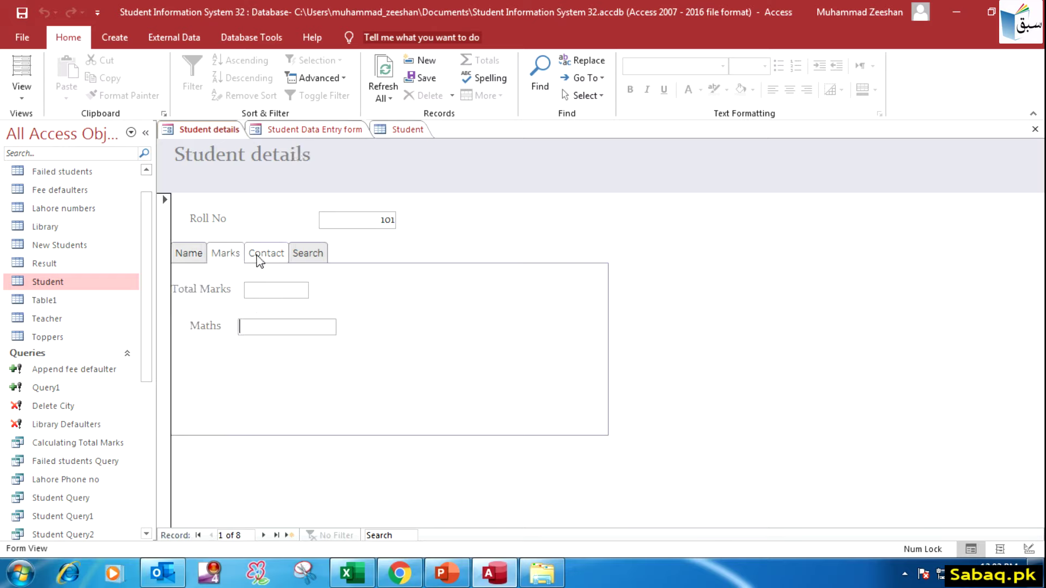
left_click(273, 254)
left_click(295, 255)
left_click(194, 255)
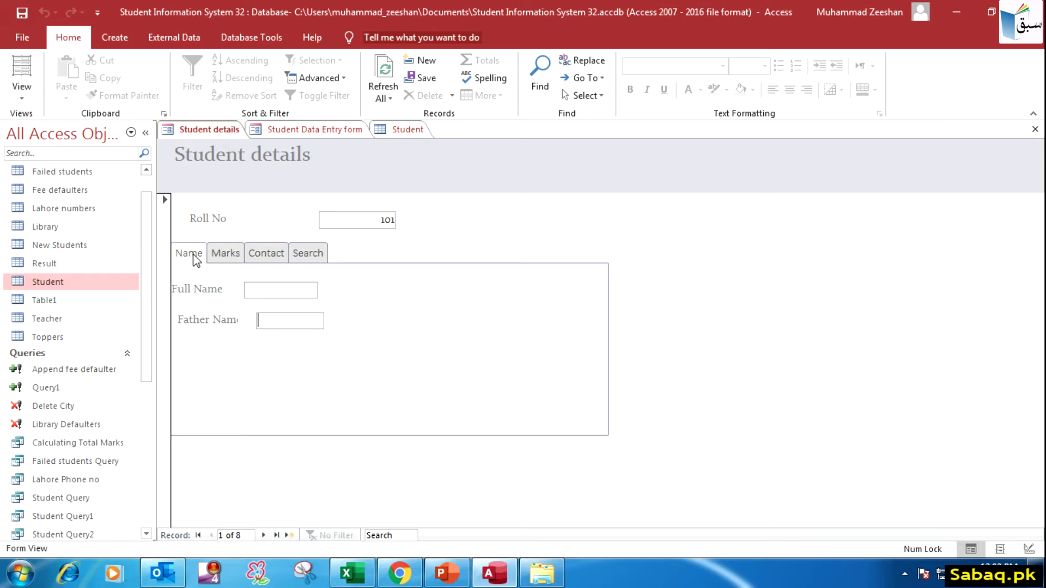
left_click(259, 320)
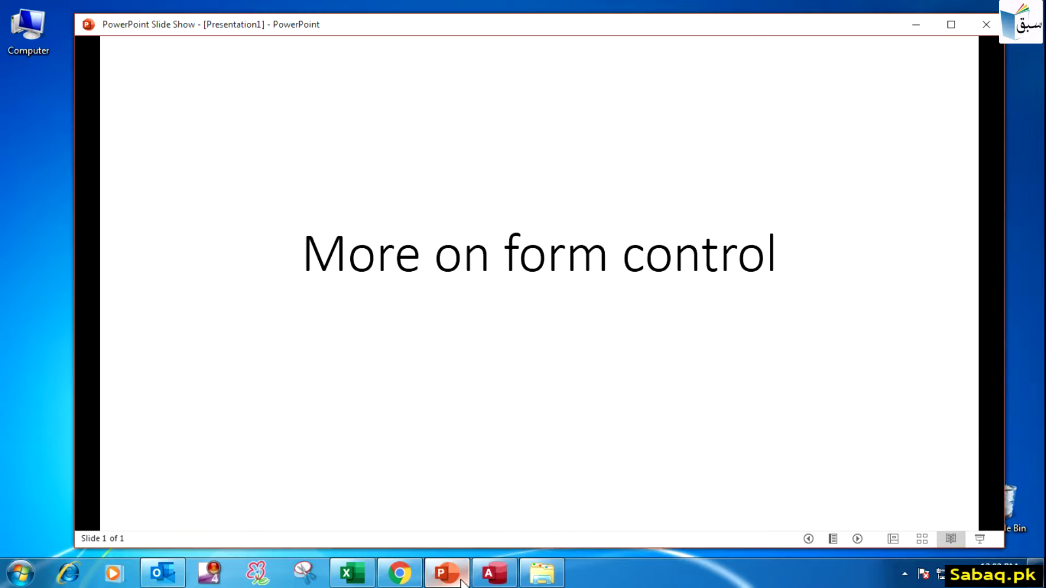
mouse_move(456, 582)
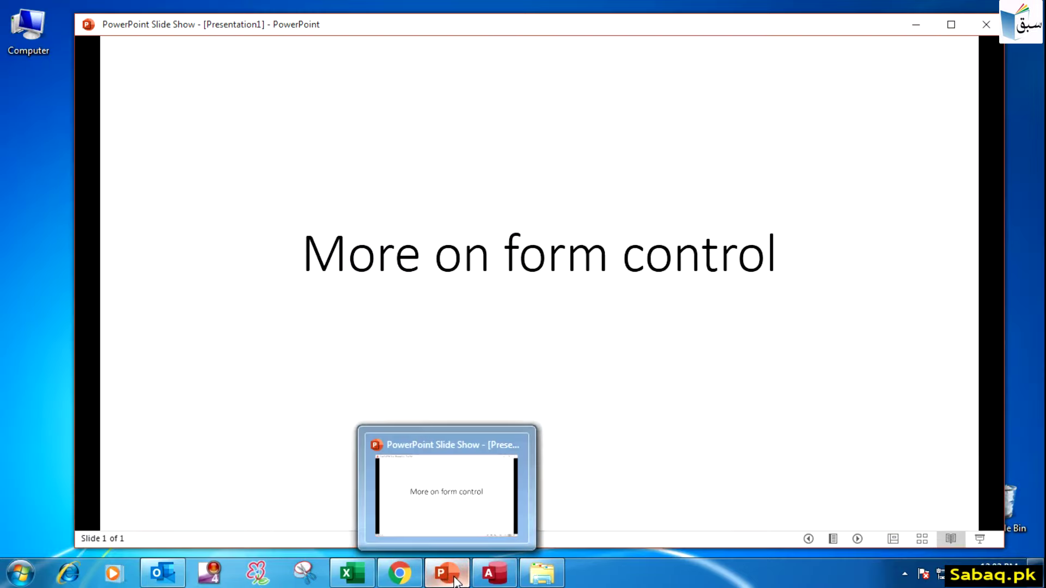